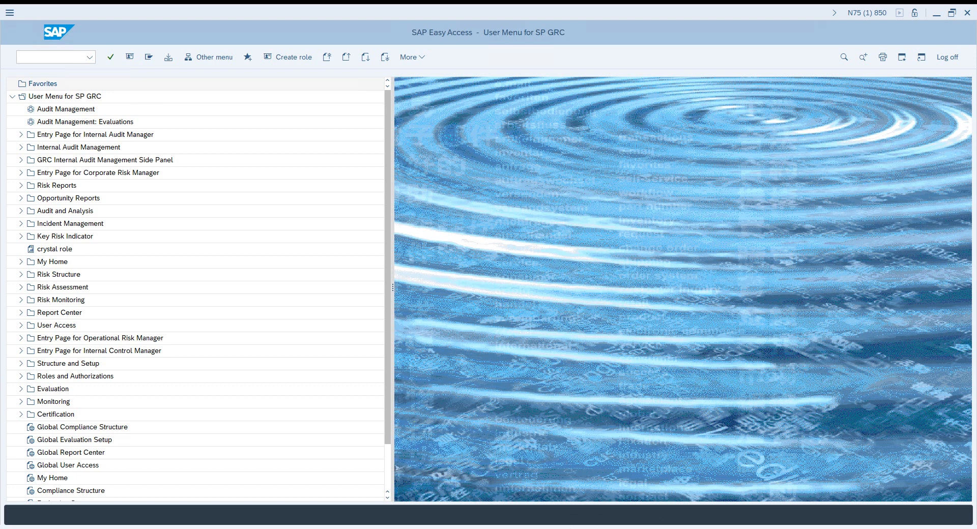
click(44, 59)
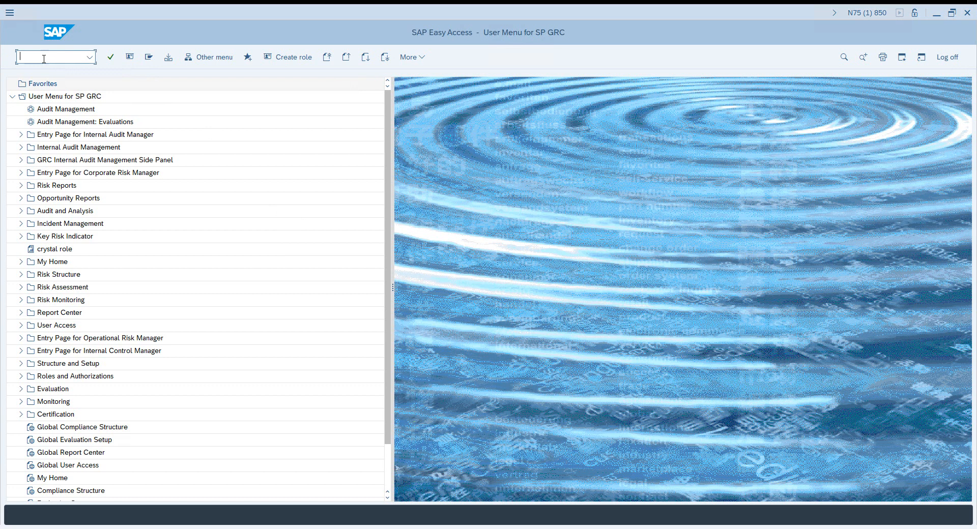
text(Spero)
key(Return)
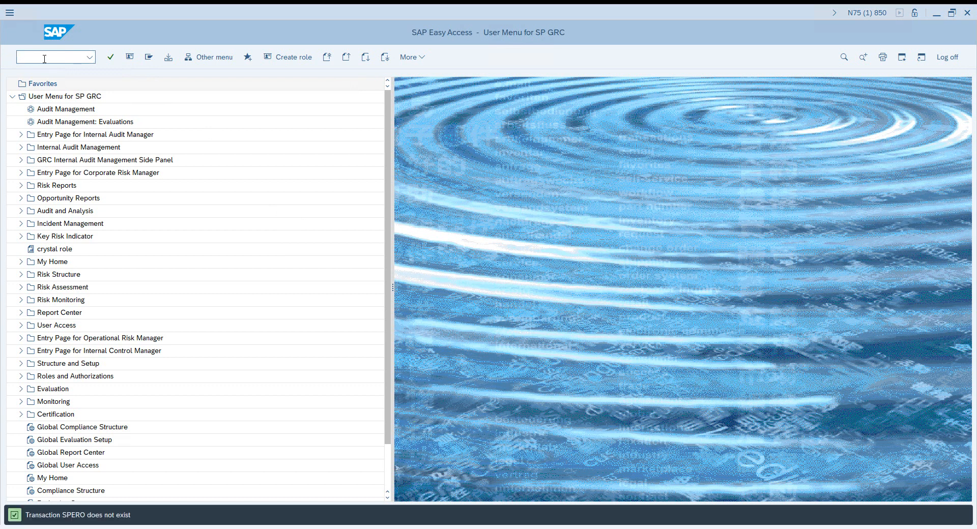
- Run transaction SPRO and open the SAP Reference IMG
click(52, 59)
text(SPRO)
key(Return)
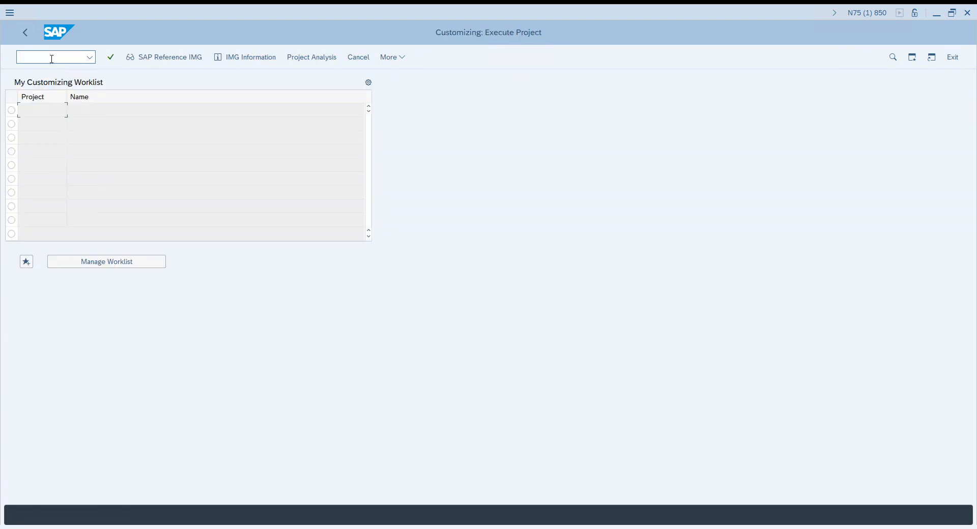
click(147, 63)
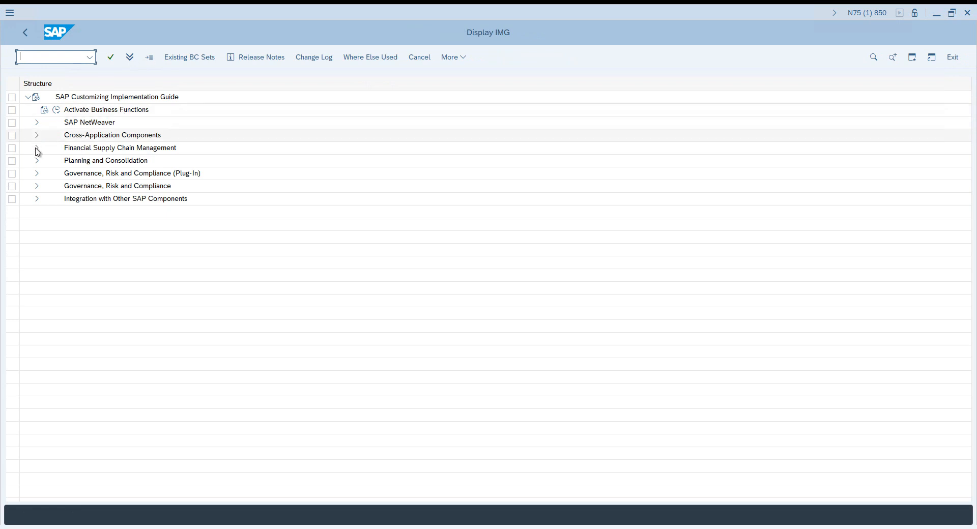
- Expand Governance, Risk and Compliance down to the Integration Framework node under Common Component Settings
click(35, 187)
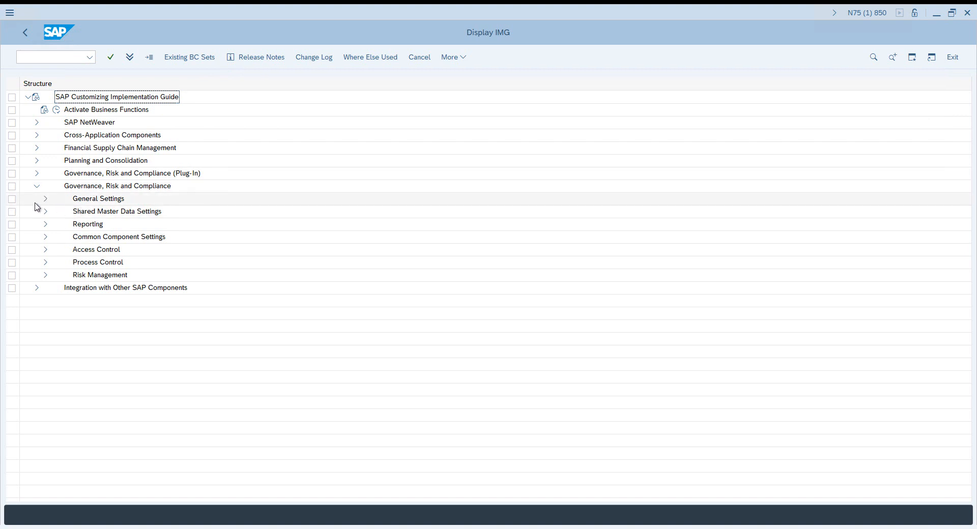
click(44, 239)
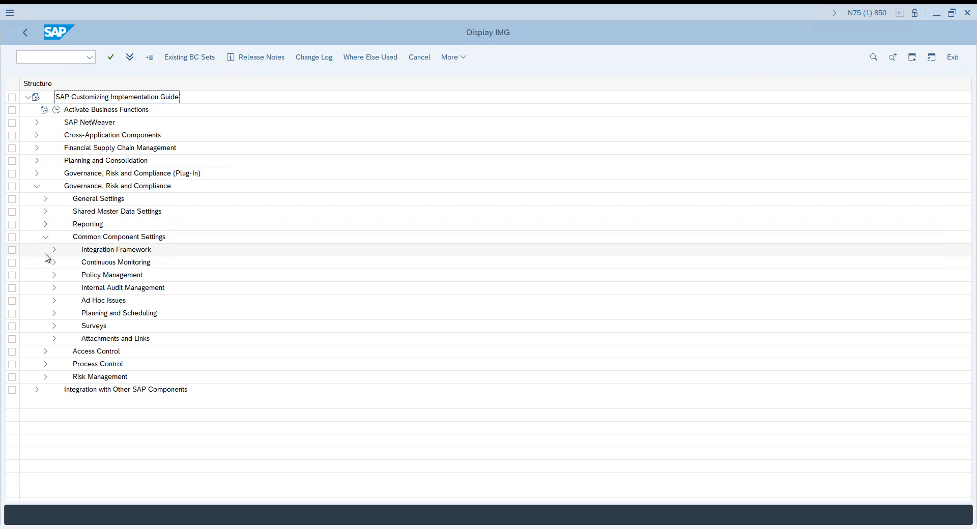
click(54, 250)
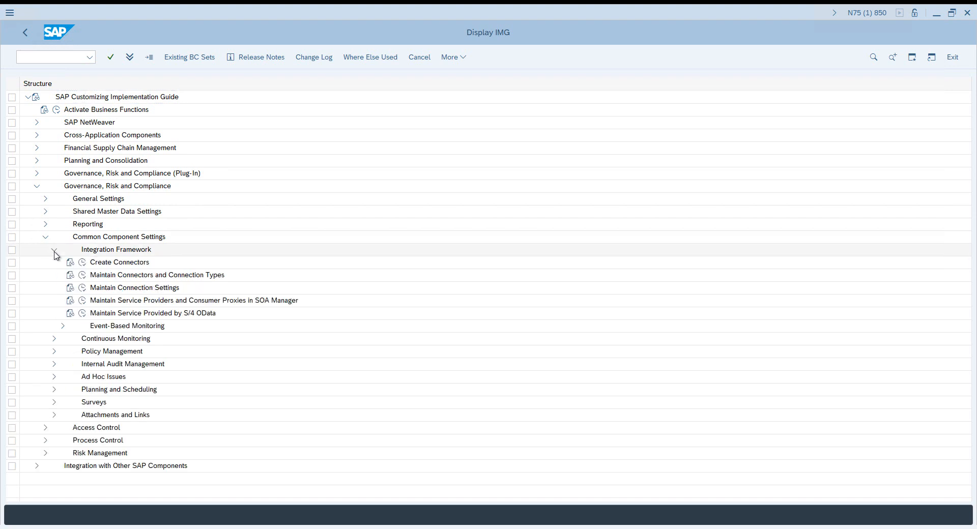
- View the RFC connection categories in the Create Connectors activity and return to the IMG structure
click(108, 264)
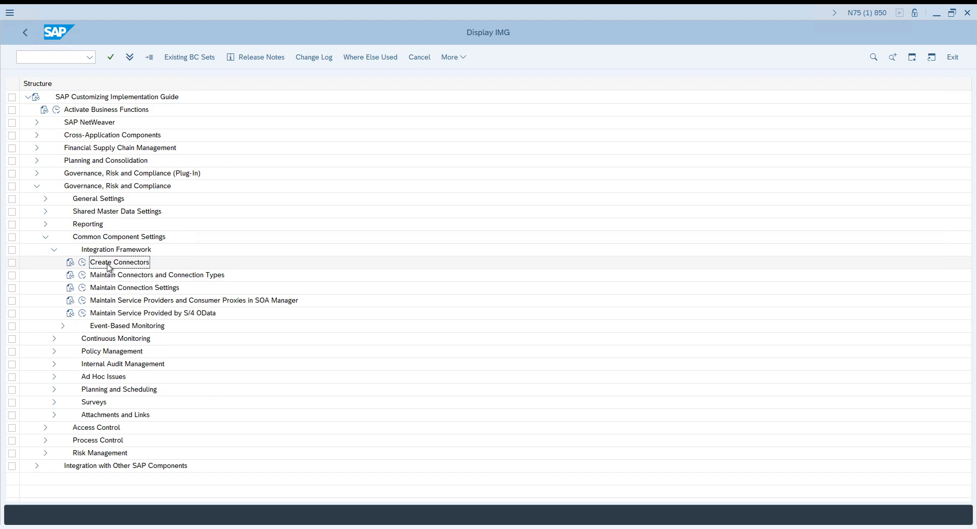
click(82, 262)
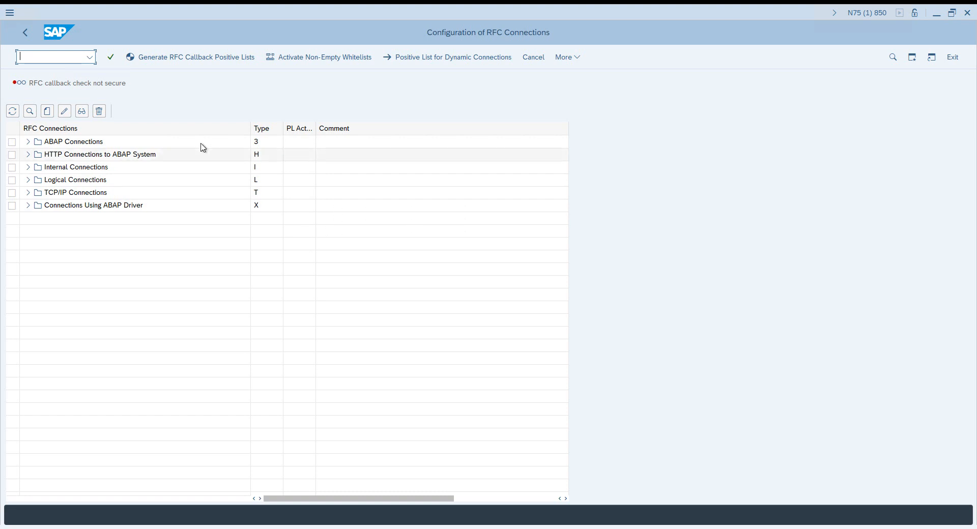
click(25, 34)
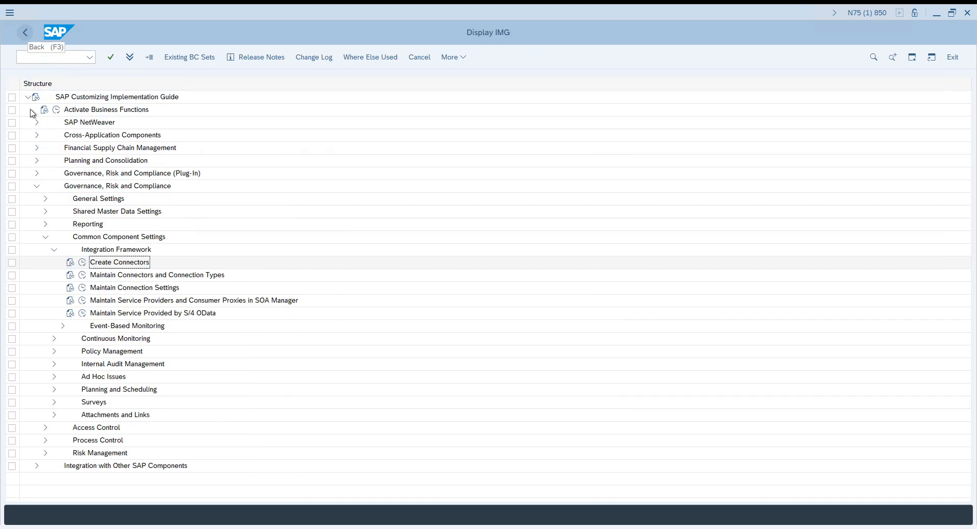
- Execute Maintain Connectors and Connection Types, select the SAP connection type and open its Define Connectors view
click(100, 277)
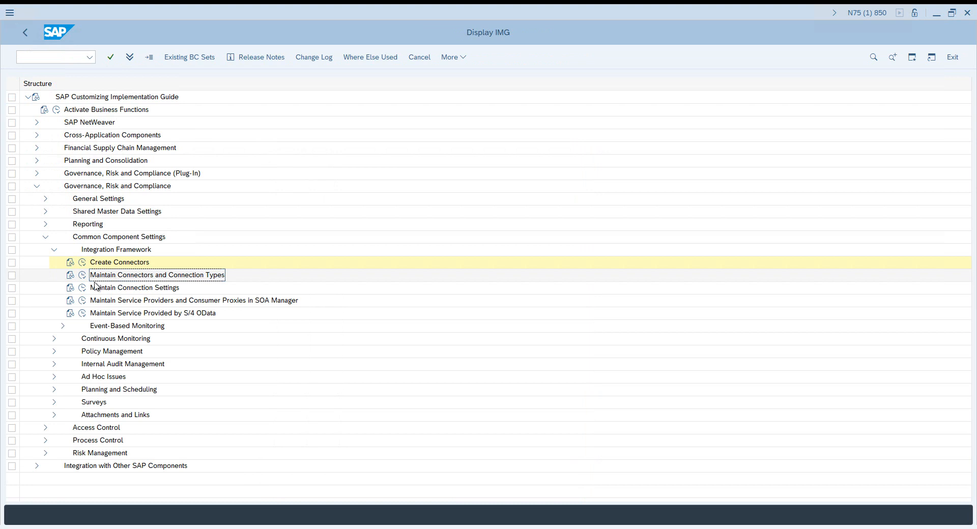
click(82, 276)
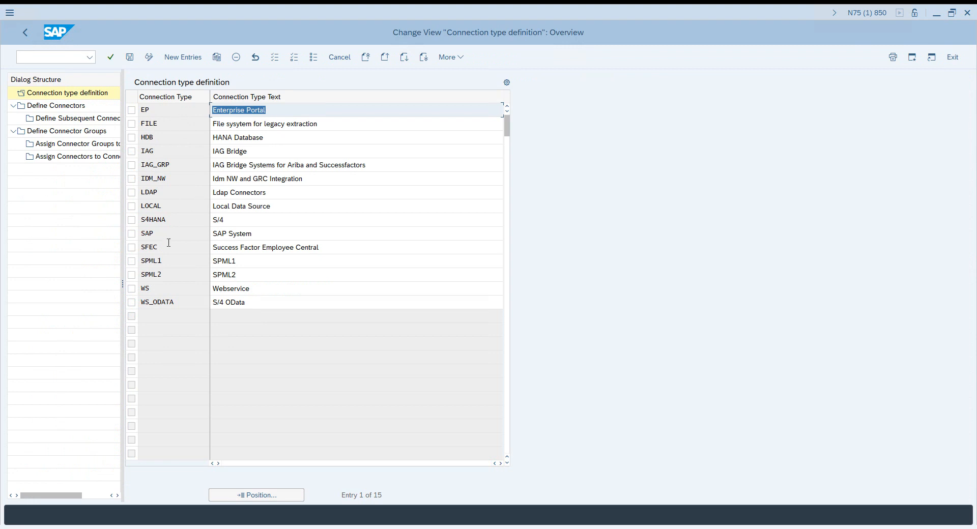
click(134, 234)
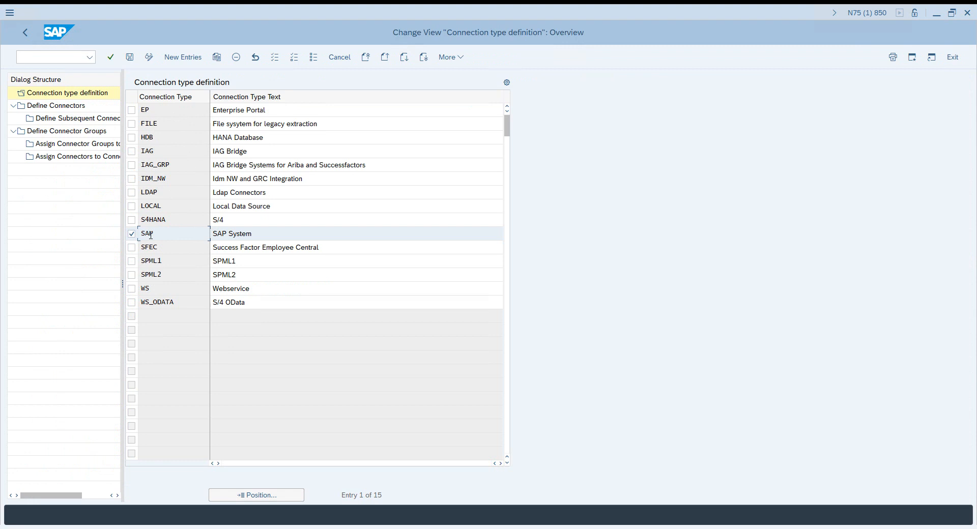
click(84, 108)
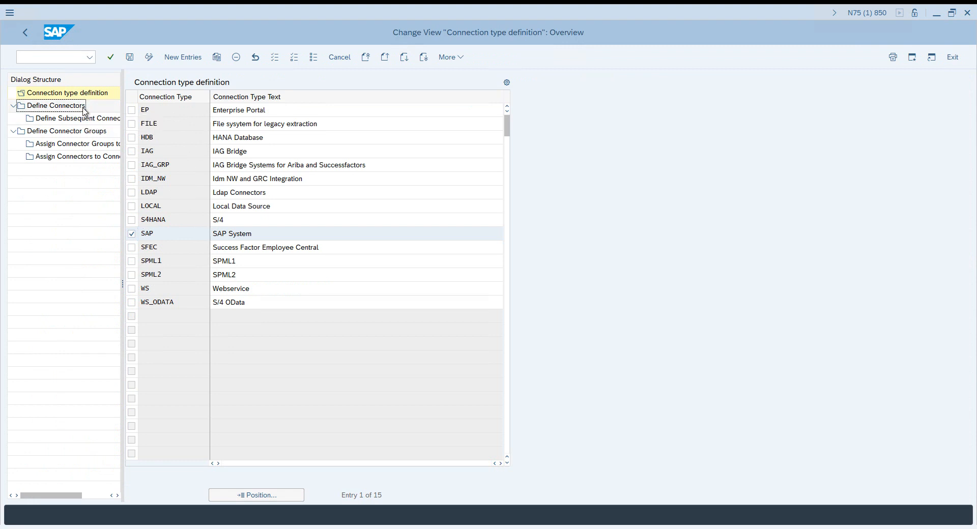
double_click(83, 109)
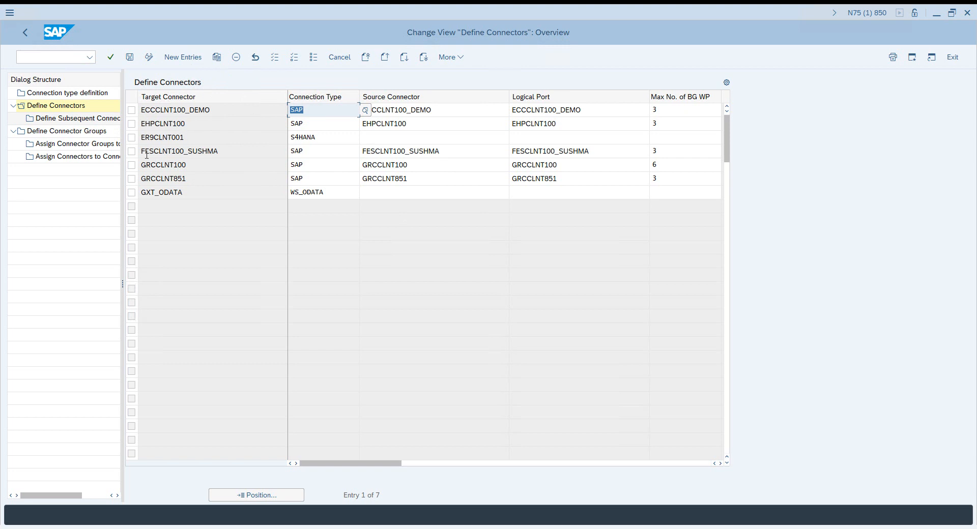
- Examine the target connector, source connector and logical port names of the existing EHPCLNT100 connector entry
click(132, 124)
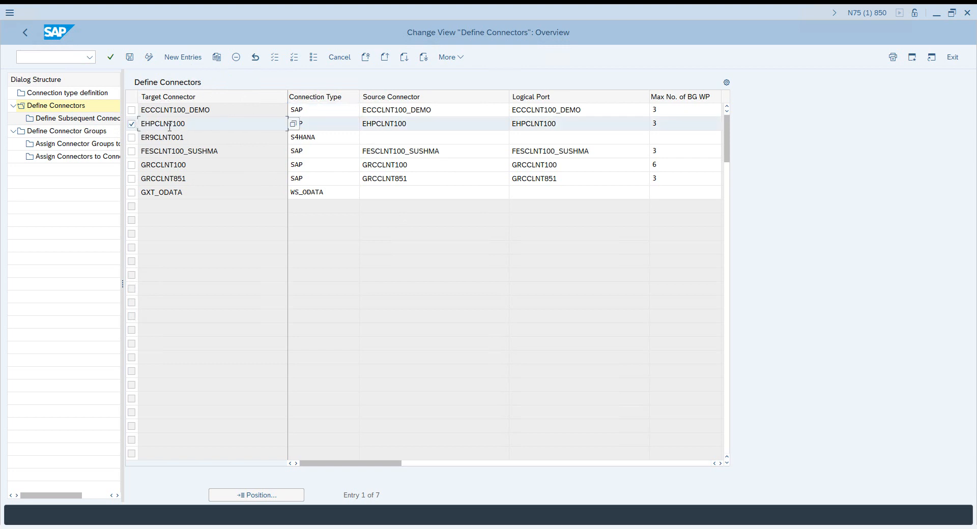
drag(200, 125, 142, 125)
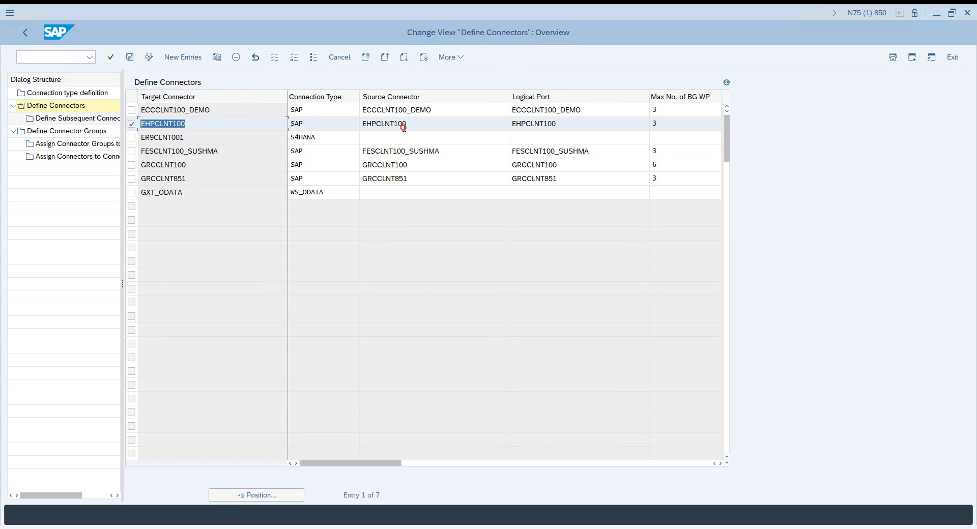
click(404, 127)
click(524, 126)
key(shift+Left)
key(shift+Left)
key(shift+Left)
key(shift+Left)
key(shift+Left)
key(shift+Left)
key(shift+Left)
key(shift+Left)
key(shift+Left)
key(shift+Left)
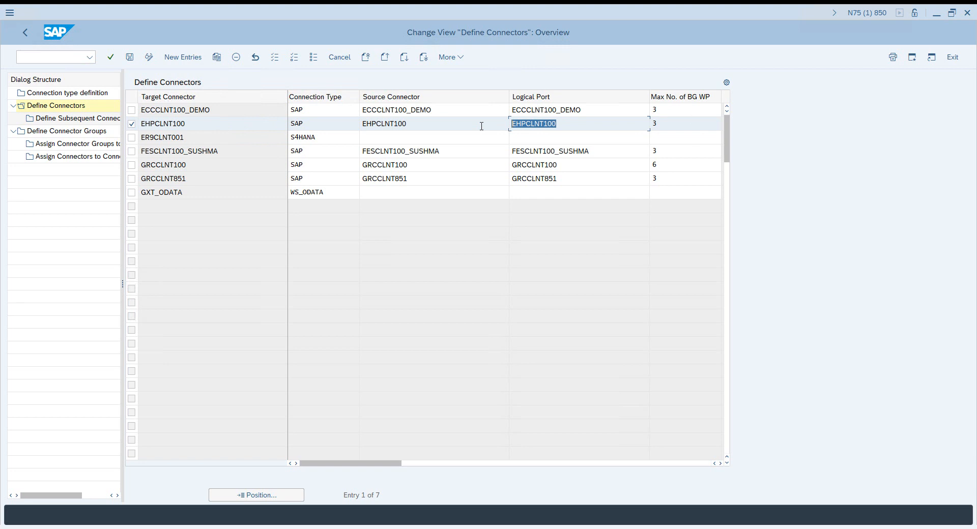
drag(188, 123, 145, 124)
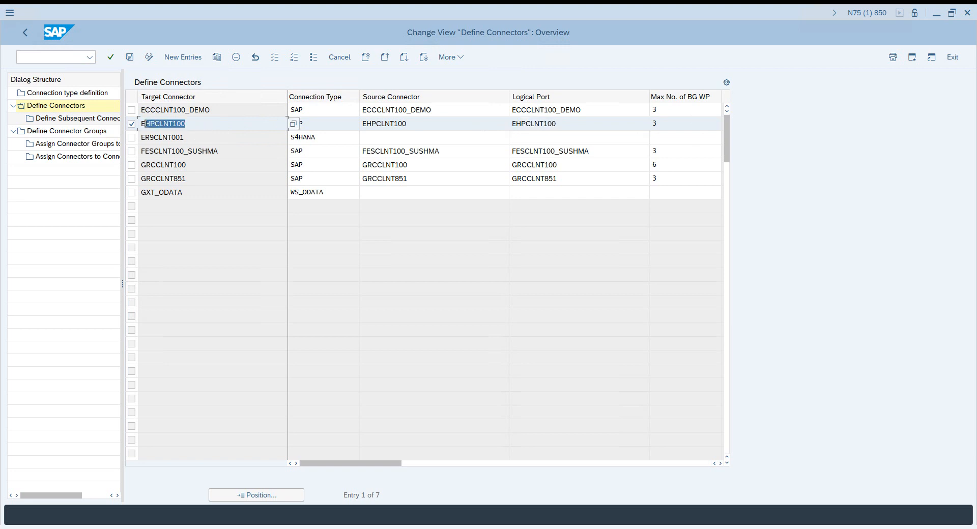
- Create a new Define Connectors entry with EHPCLNT100 as the target connector, chosen from the available RFC destinations
click(187, 58)
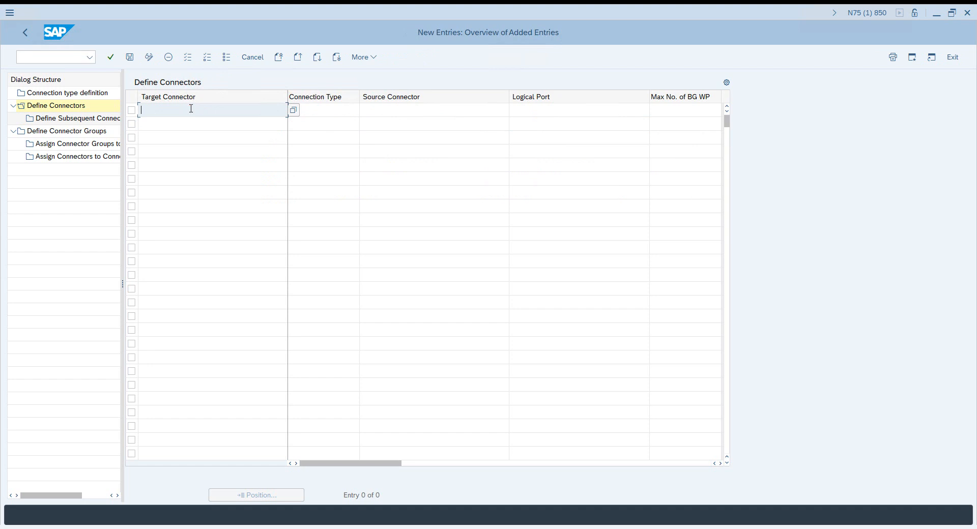
click(297, 110)
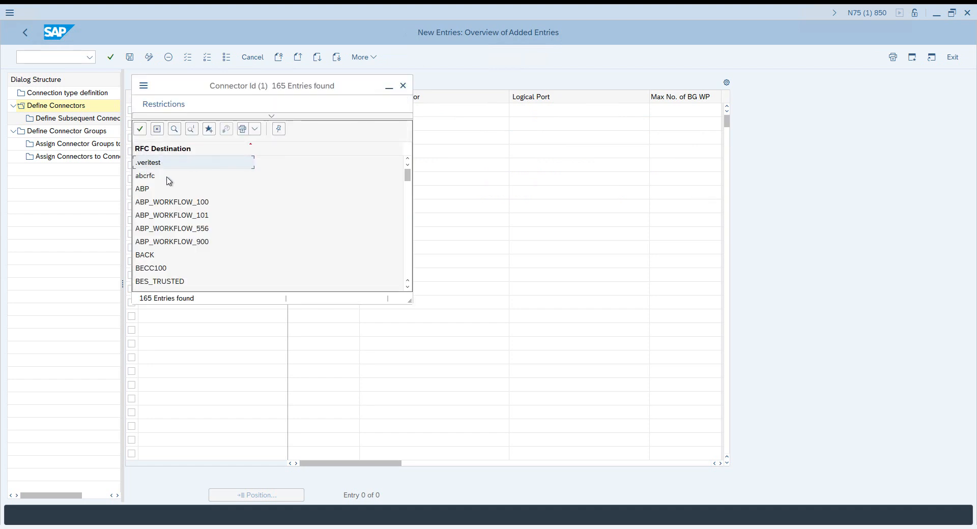
scroll(179, 176, down, 1)
scroll(179, 175, down, 4)
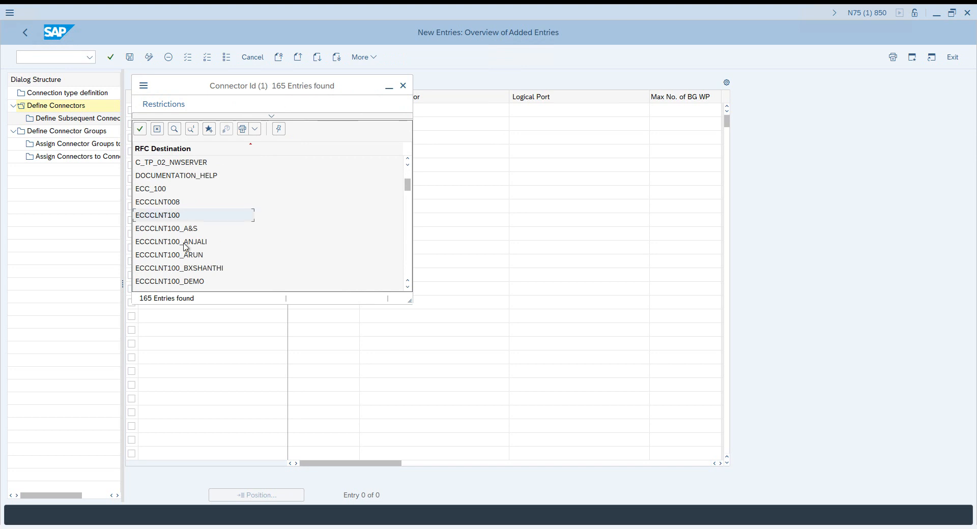
scroll(182, 248, down, 3)
scroll(183, 245, down, 2)
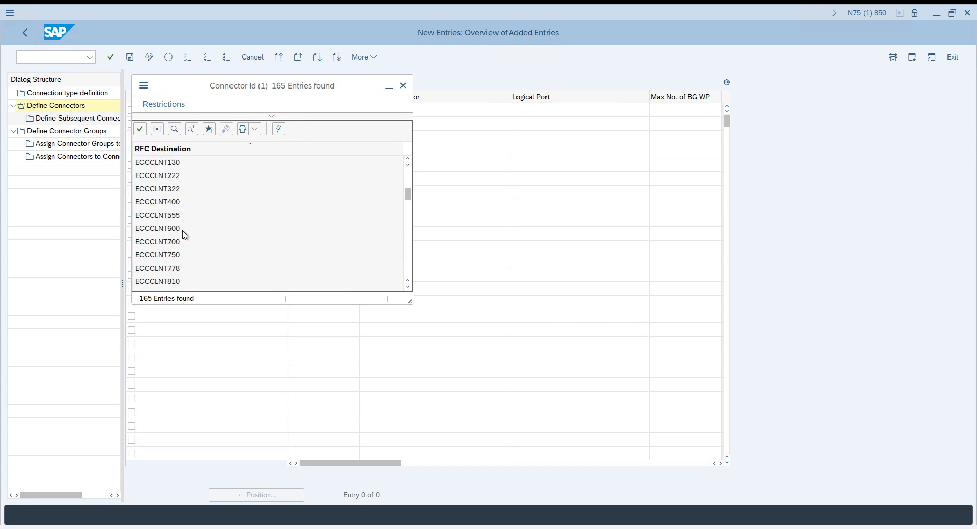
scroll(178, 217, down, 3)
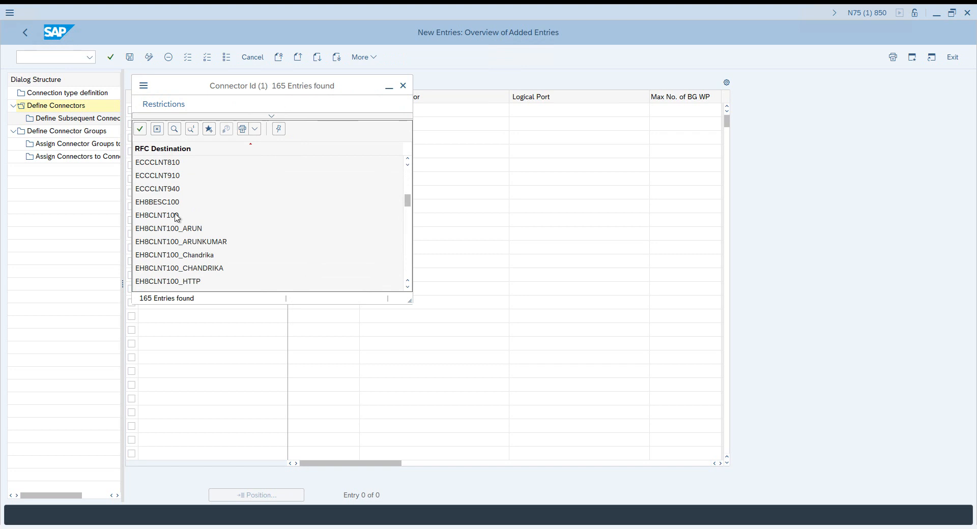
scroll(184, 227, down, 1)
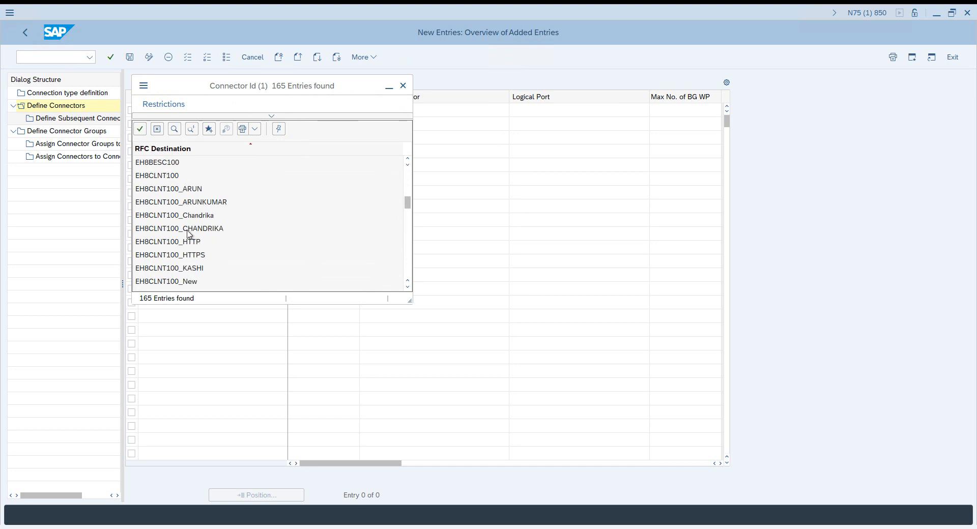
scroll(188, 226, down, 2)
scroll(188, 225, down, 3)
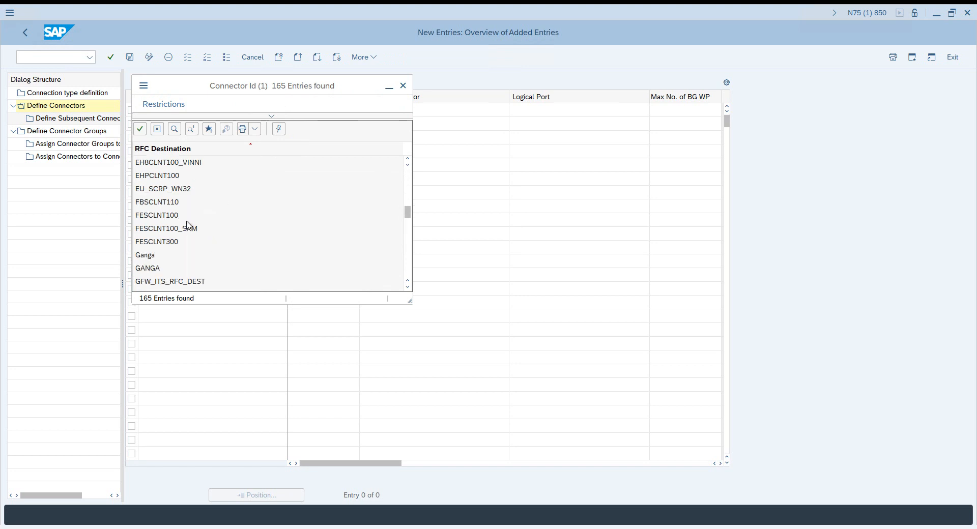
scroll(176, 215, up, 2)
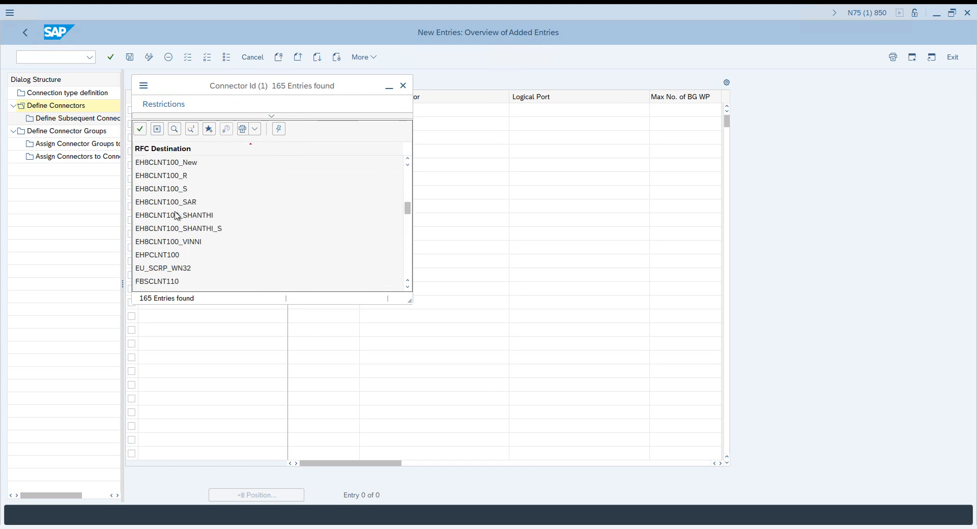
scroll(175, 215, up, 1)
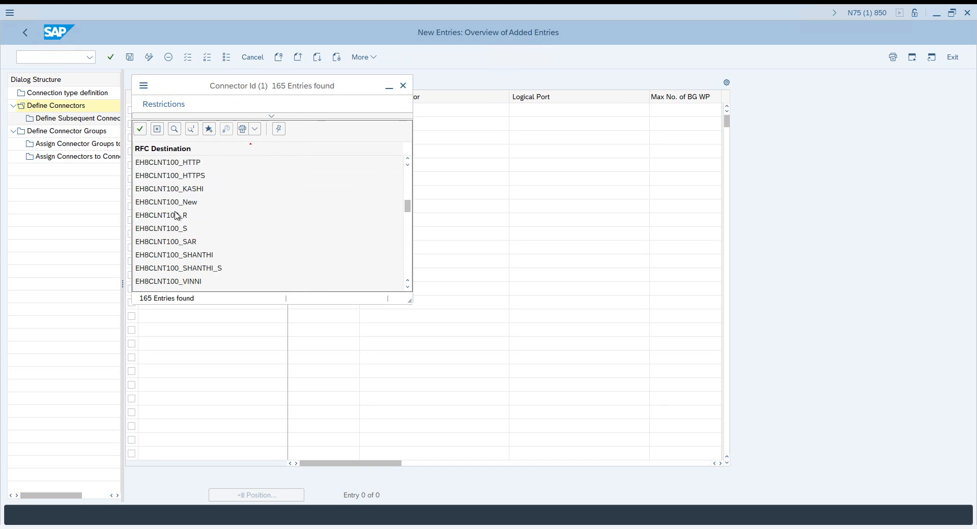
scroll(175, 207, down, 1)
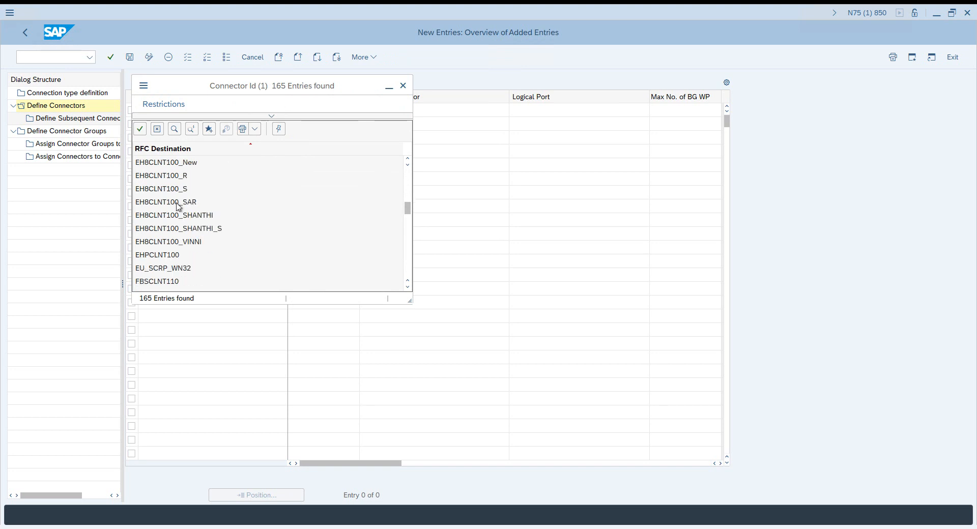
double_click(175, 256)
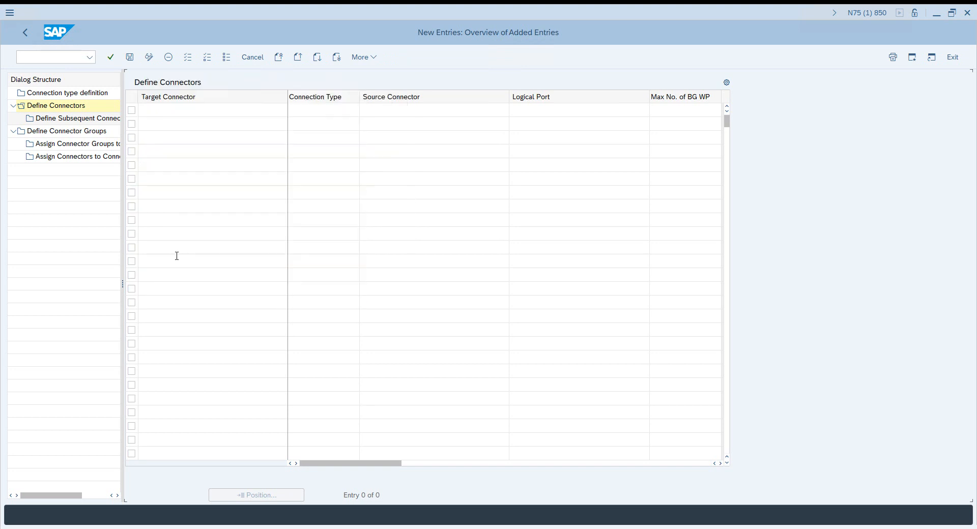
- Set the connection type of the new EHPCLNT100 connector entry to SAP, chosen from the available connection types
click(331, 115)
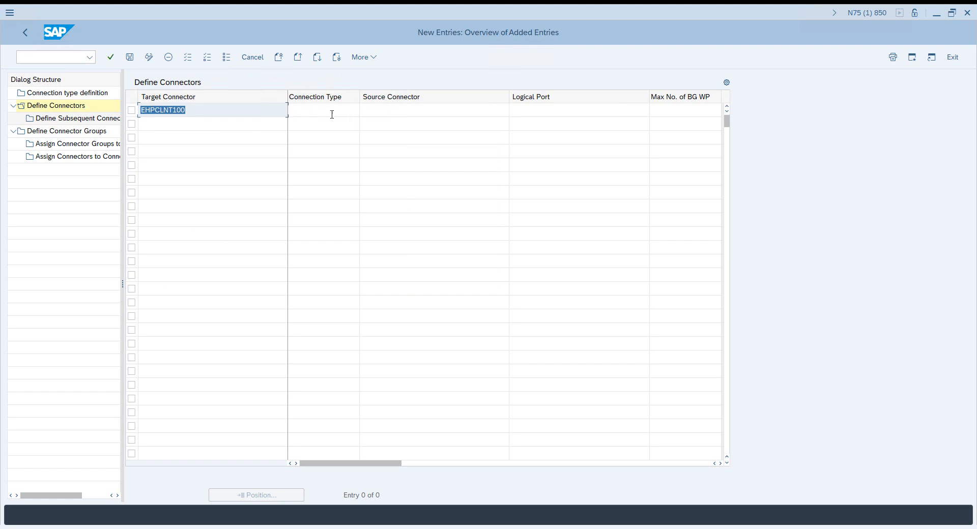
click(366, 113)
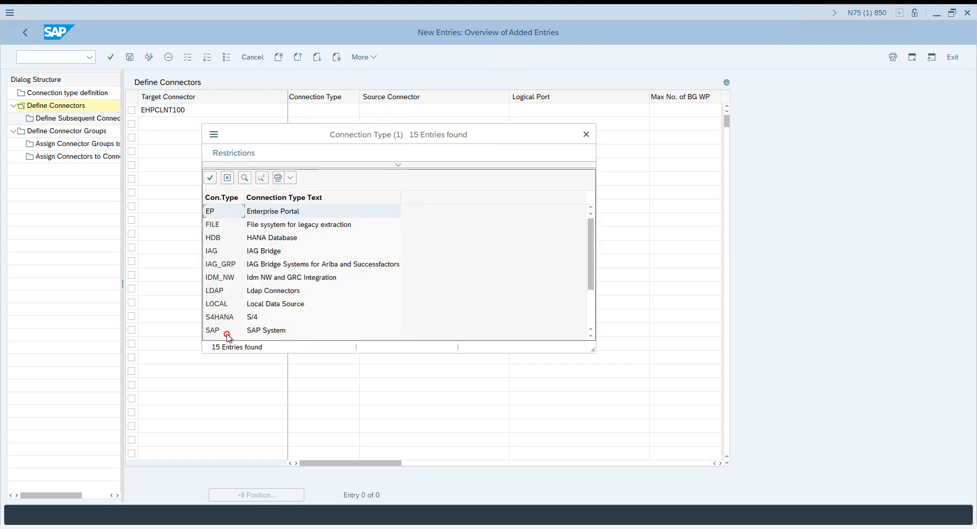
double_click(226, 332)
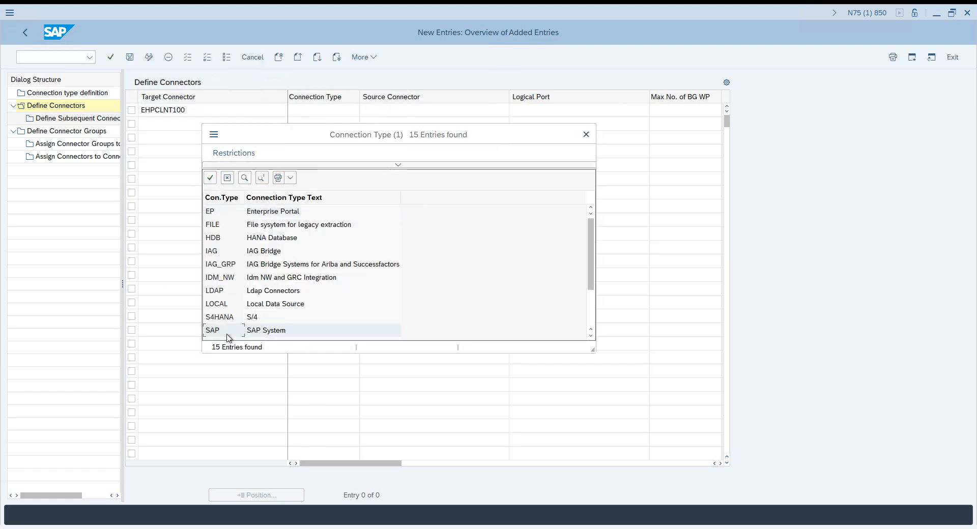
click(406, 113)
click(324, 113)
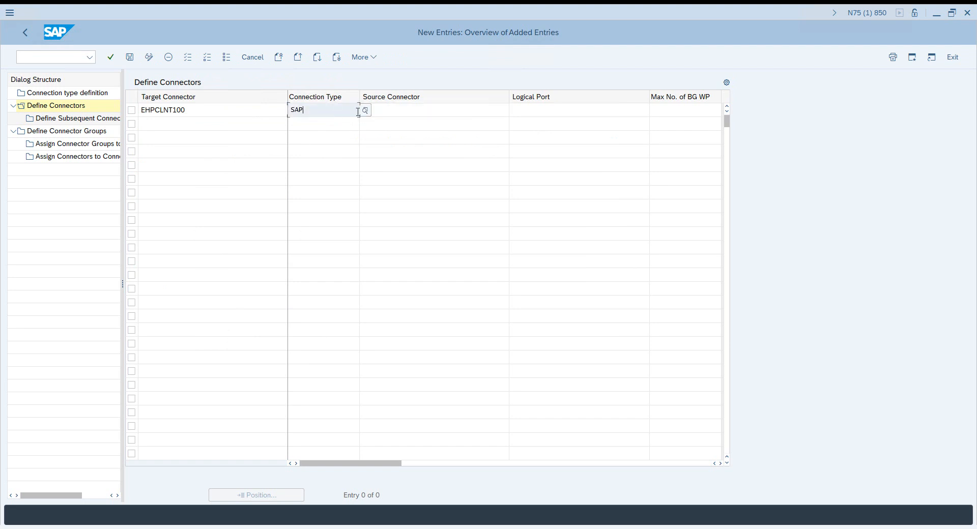
- Review the available connection types, including LDAP and IDM_NW, and leave the list without changing the selection
click(357, 110)
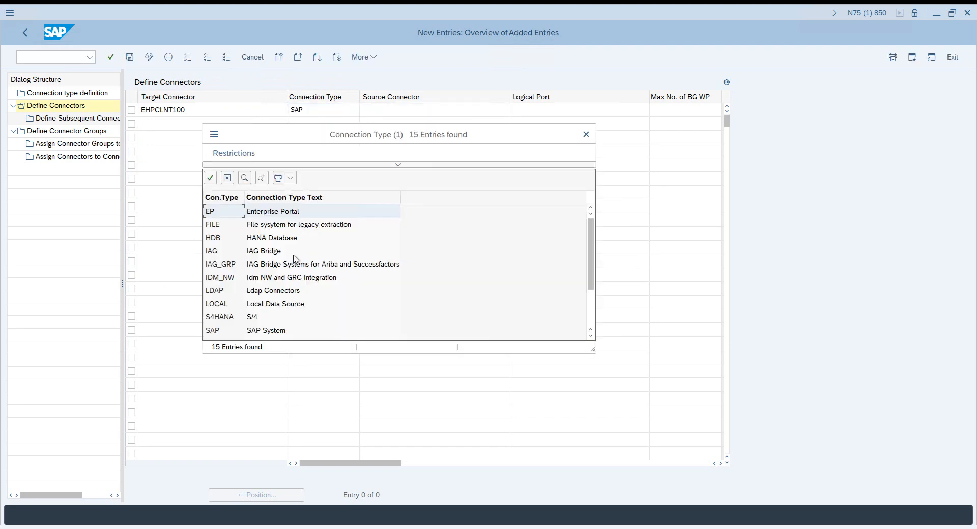
click(227, 292)
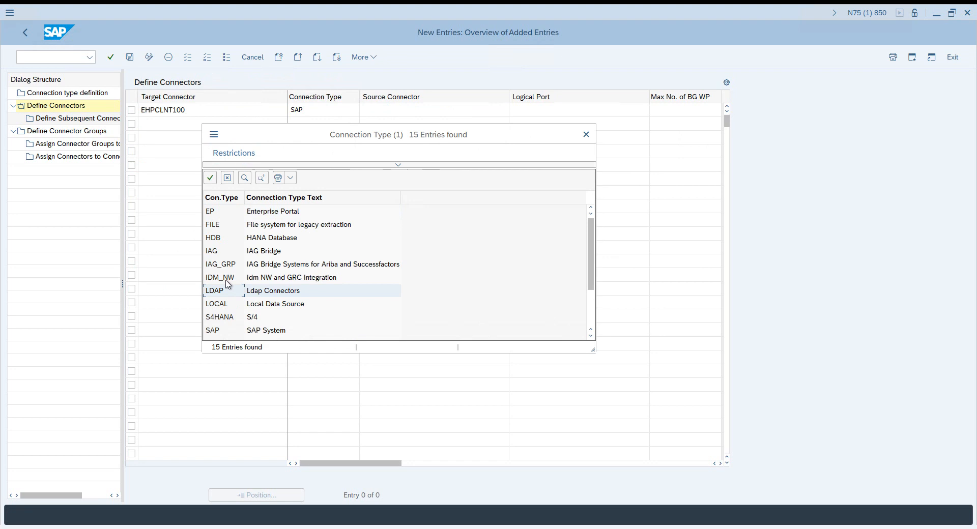
click(224, 280)
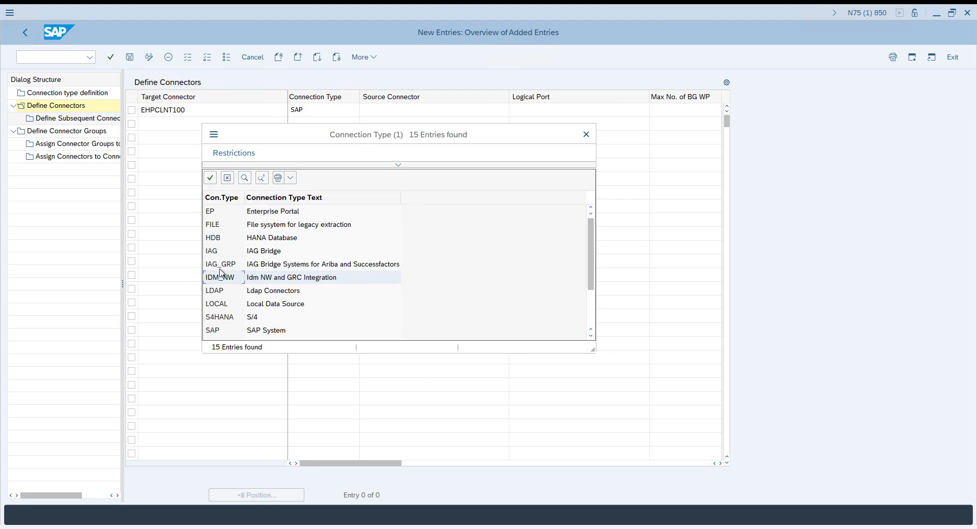
click(584, 135)
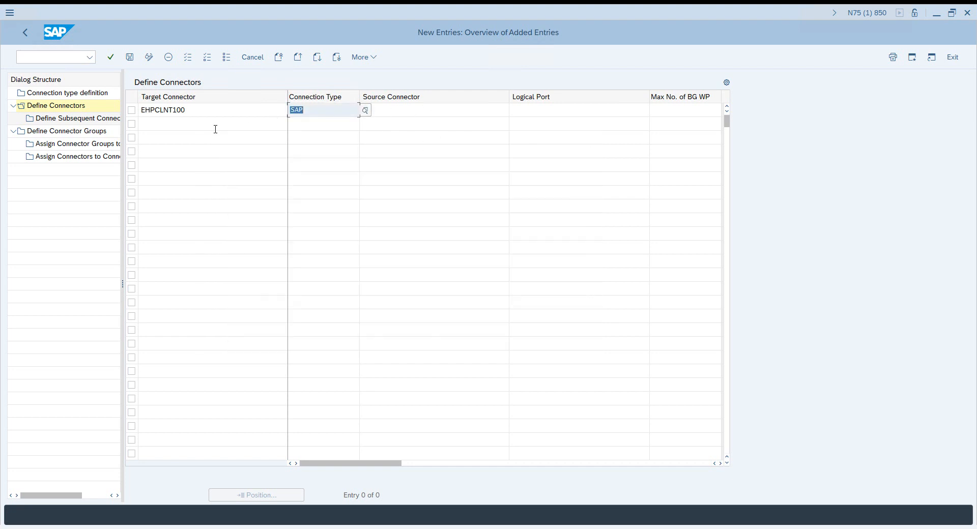
- Copy the target connector name EHPCLNT100 into the entry's source connector and logical port
click(213, 116)
key(ctrl+c)
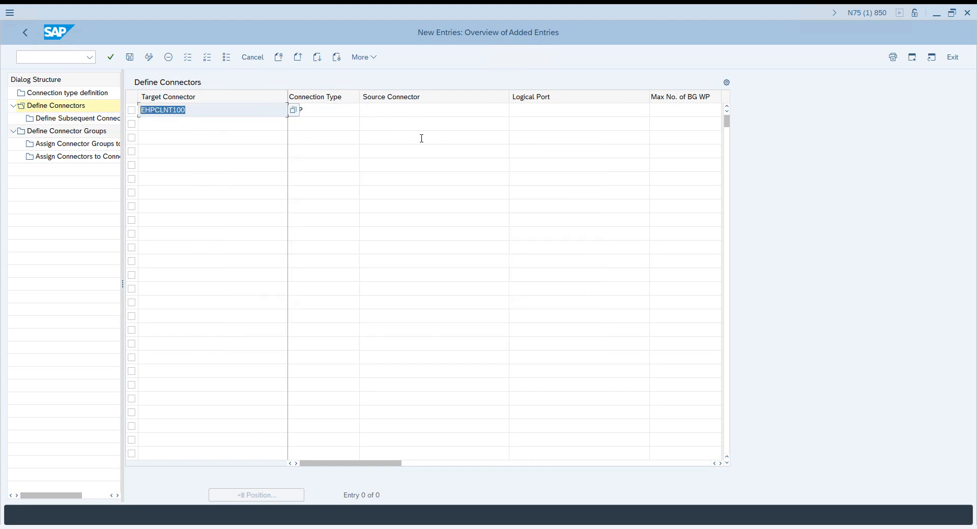
click(437, 112)
key(ctrl+v)
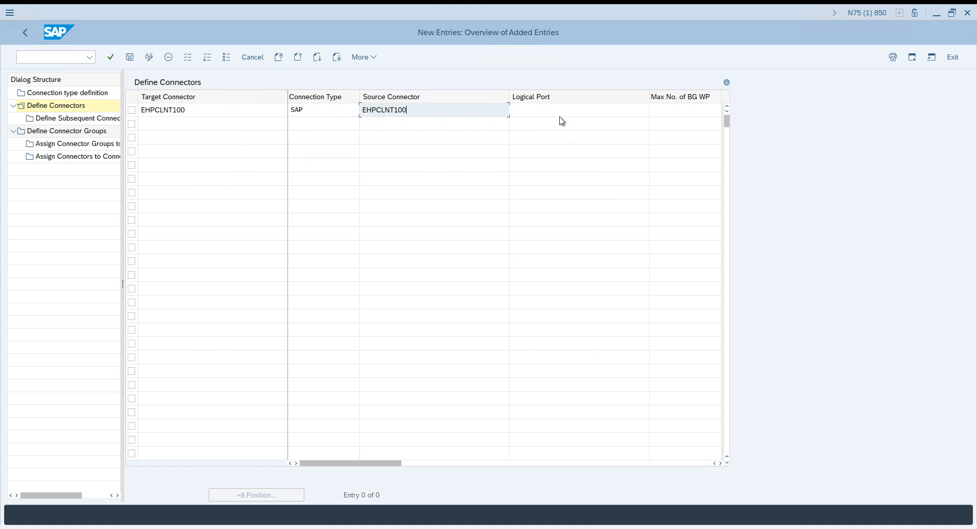
click(582, 112)
key(ctrl+v)
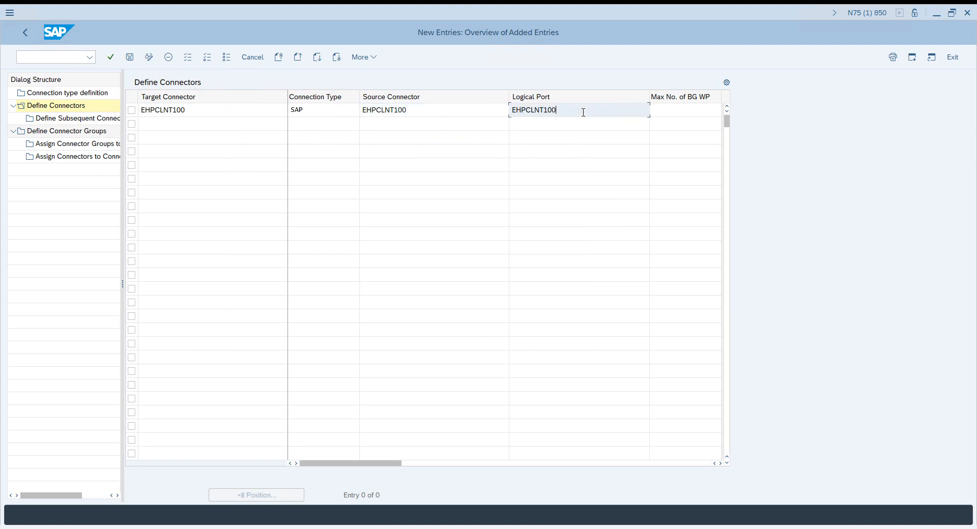
- Set the maximum number of background work processes for the new connector entry to 3
click(676, 112)
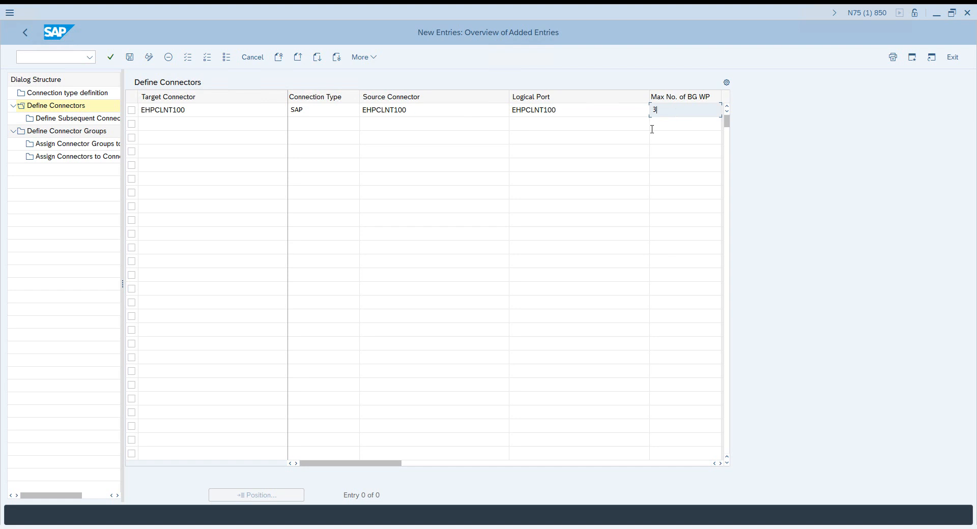
key(BackSpace)
click(684, 127)
double_click(670, 111)
- Discard the new connector entry and return to the Define Connectors overview
click(252, 57)
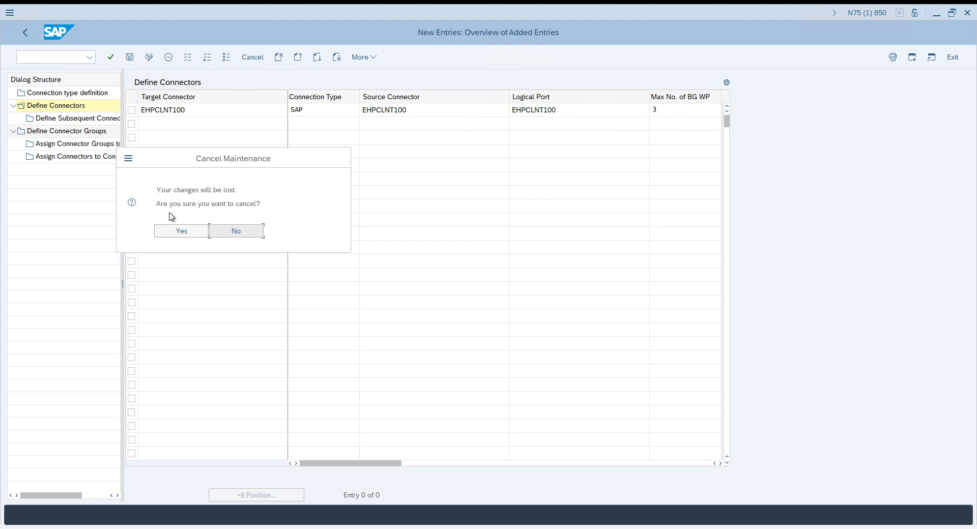
click(187, 233)
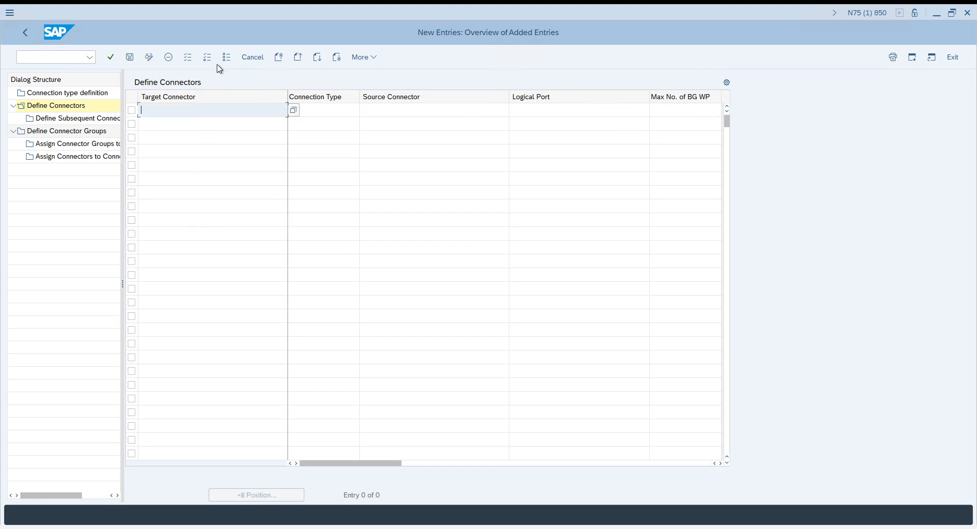
click(252, 57)
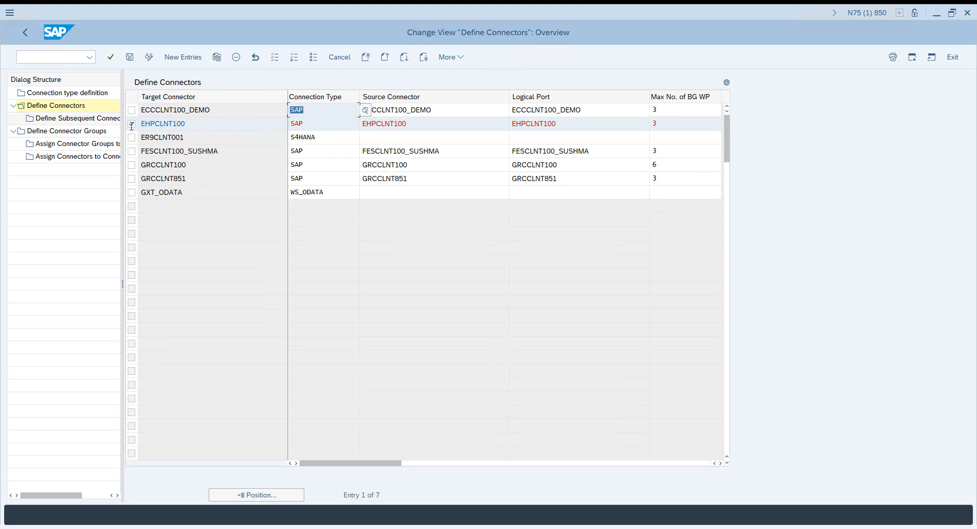
- Check the Define Subsequent Connectors view for the selected EHPCLNT100 connector and return to Define Connectors
click(106, 122)
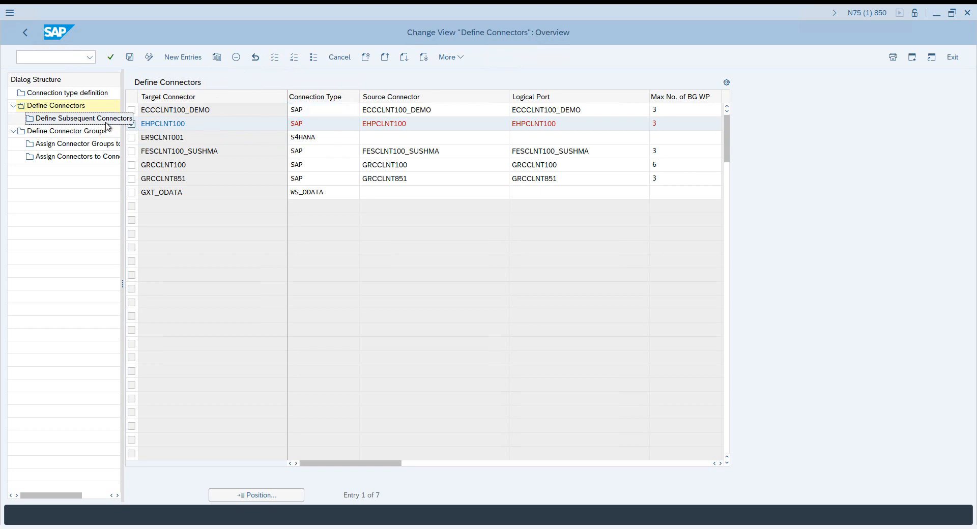
double_click(104, 123)
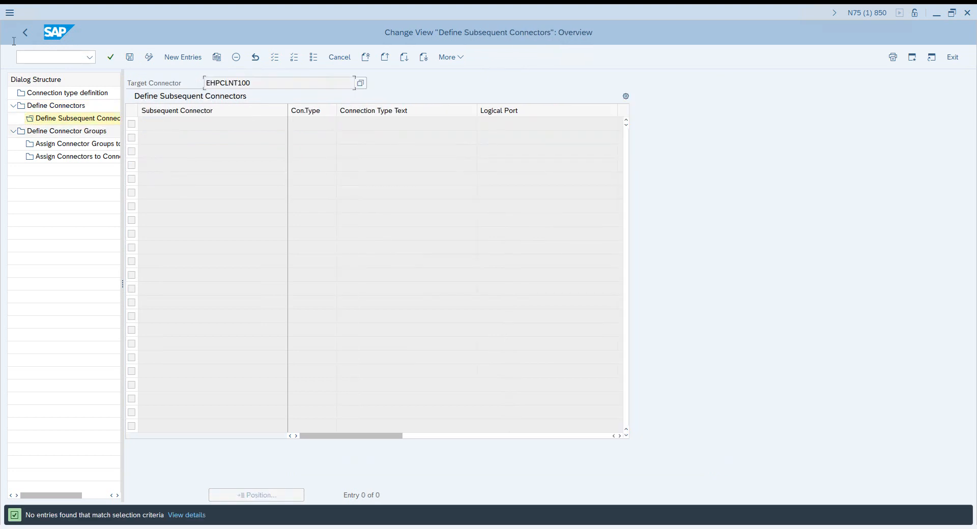
double_click(104, 106)
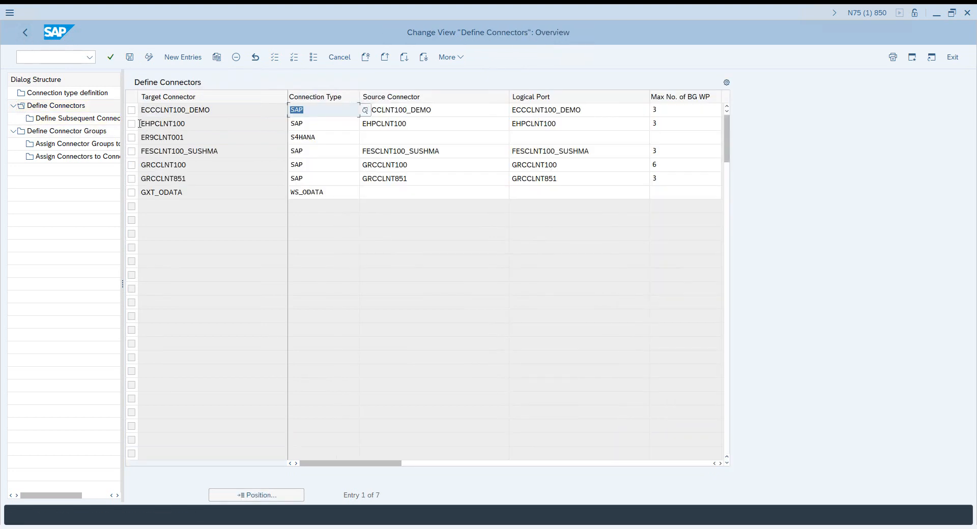
- Select the EHPCLNT100 connector and open the Define Connector Groups view
click(131, 124)
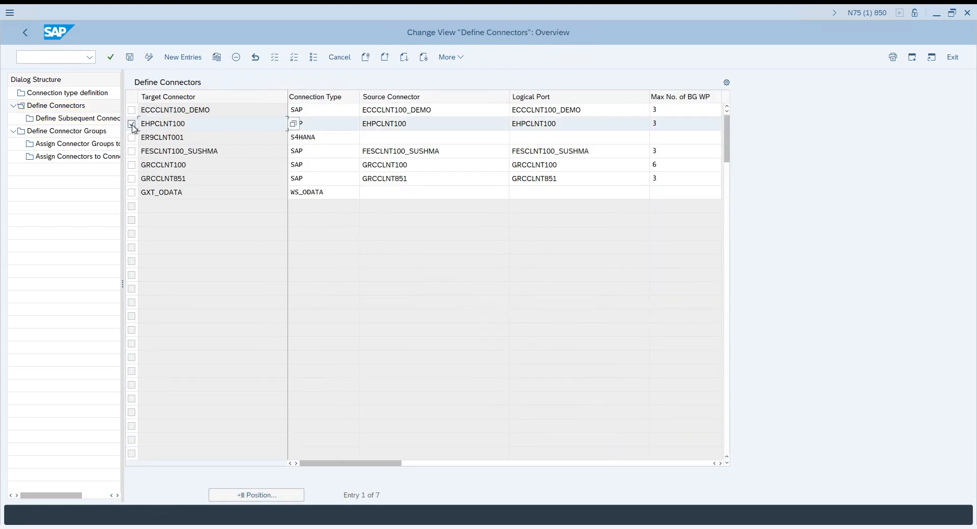
double_click(86, 131)
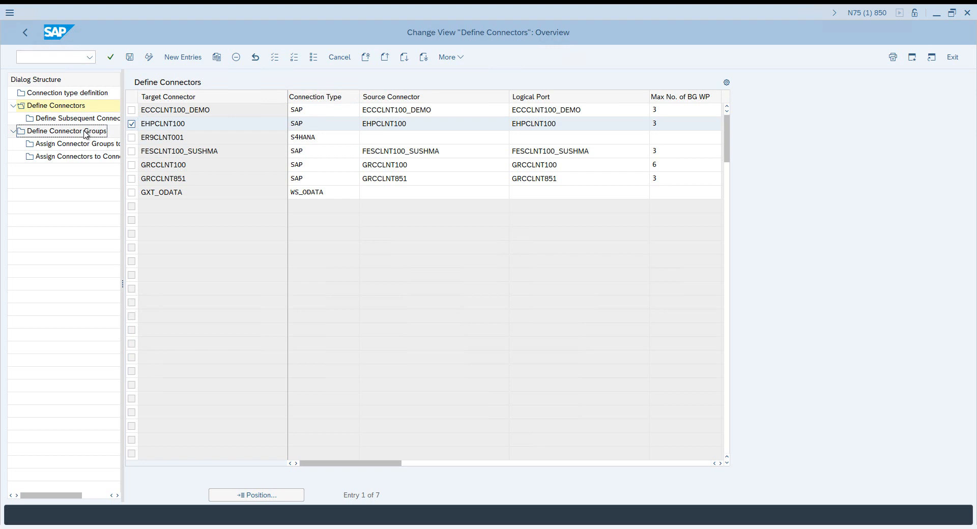
double_click(84, 132)
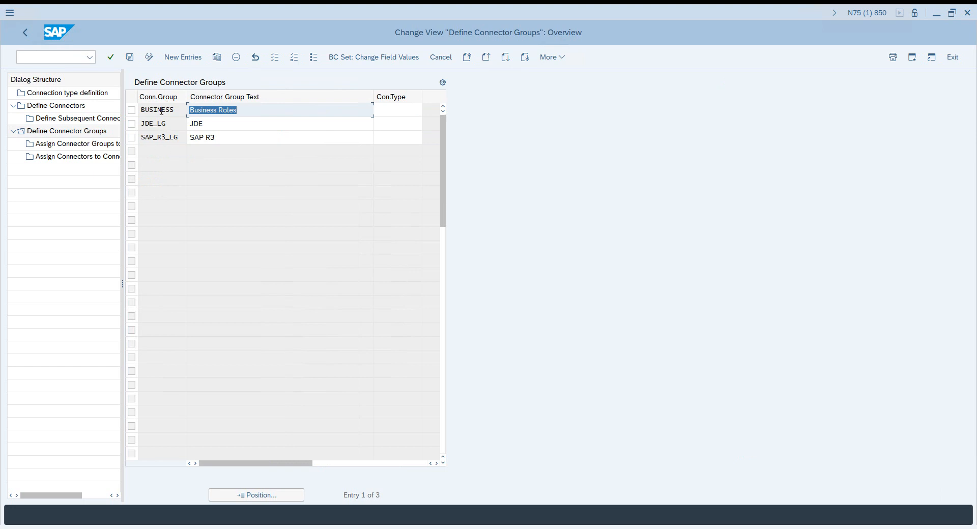
- Look at the blank new-entries form for connector groups, return to the overview and highlight the SAP_R3_LG group name
click(179, 57)
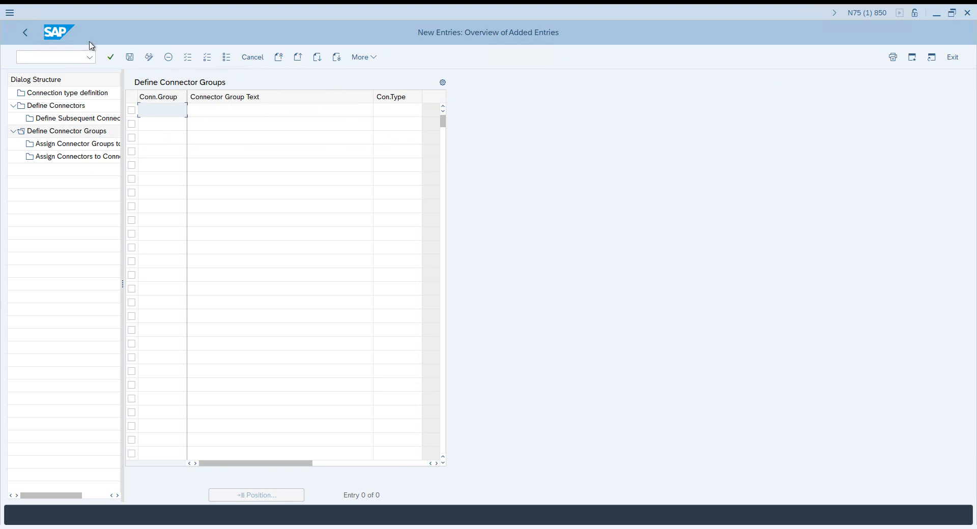
click(250, 57)
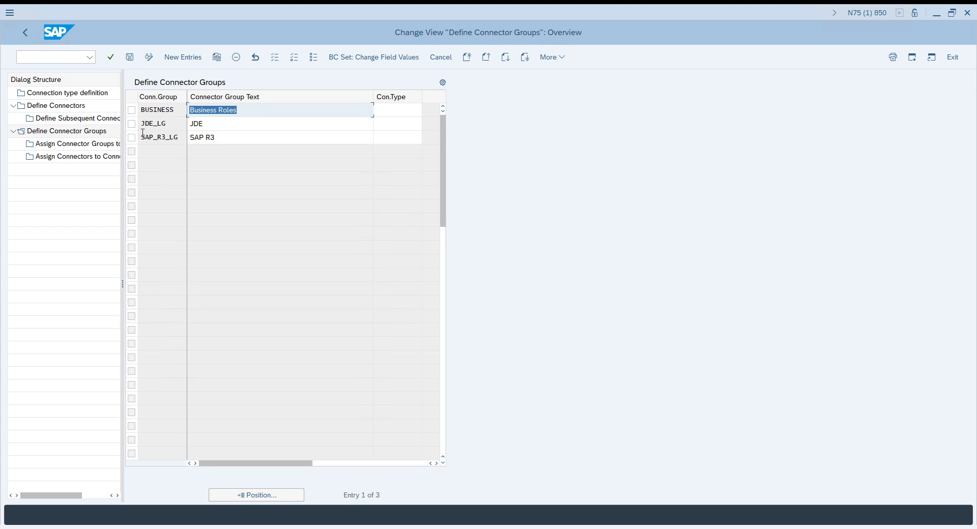
drag(141, 138, 193, 145)
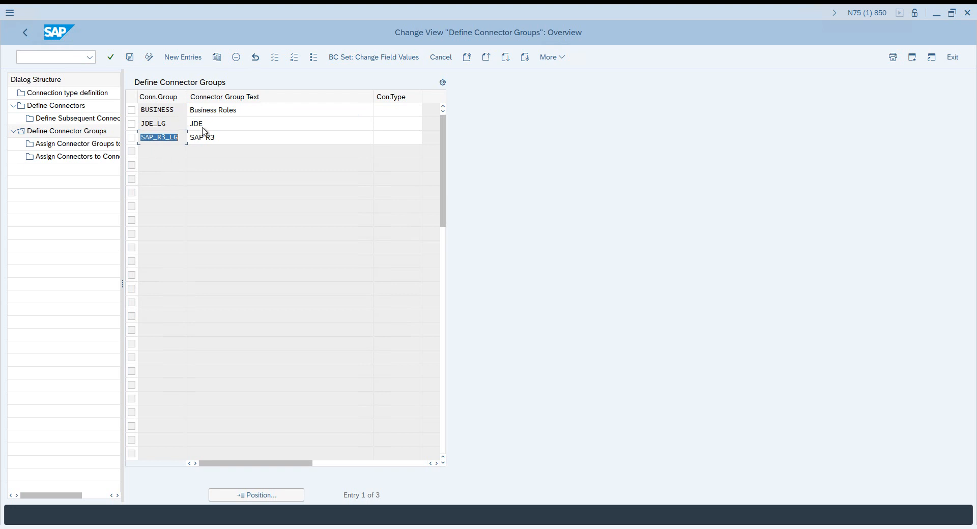
- Select the SAP_R3_LG connector group and open its Assign Connector Groups to Group Types view
click(132, 139)
click(131, 139)
click(131, 138)
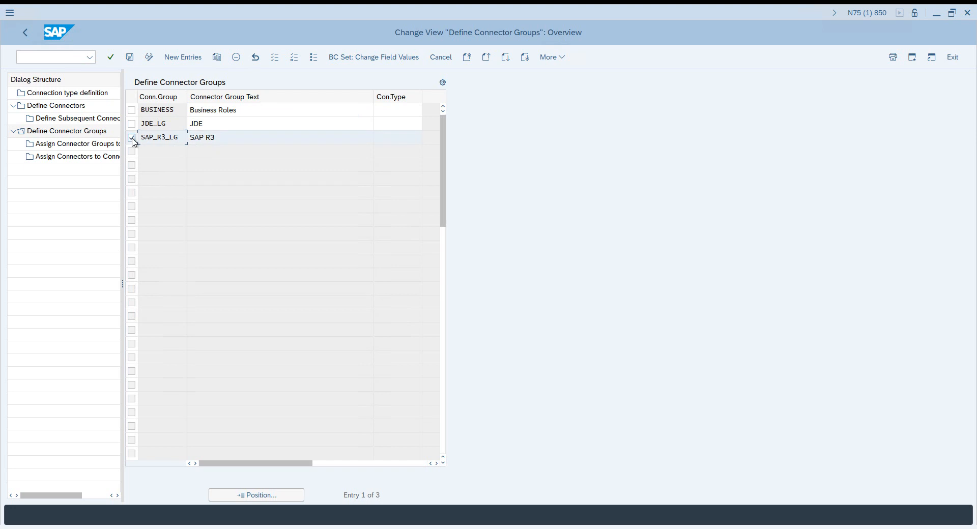
click(75, 147)
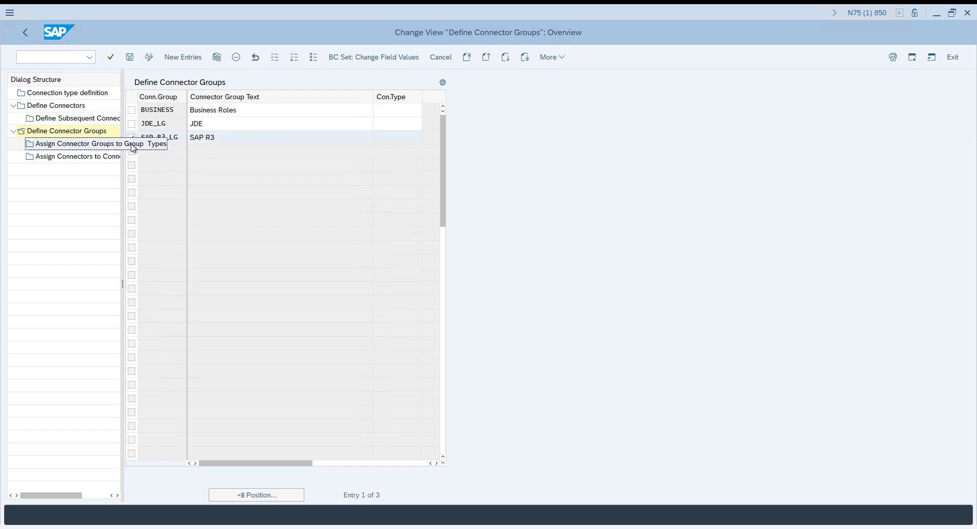
double_click(74, 148)
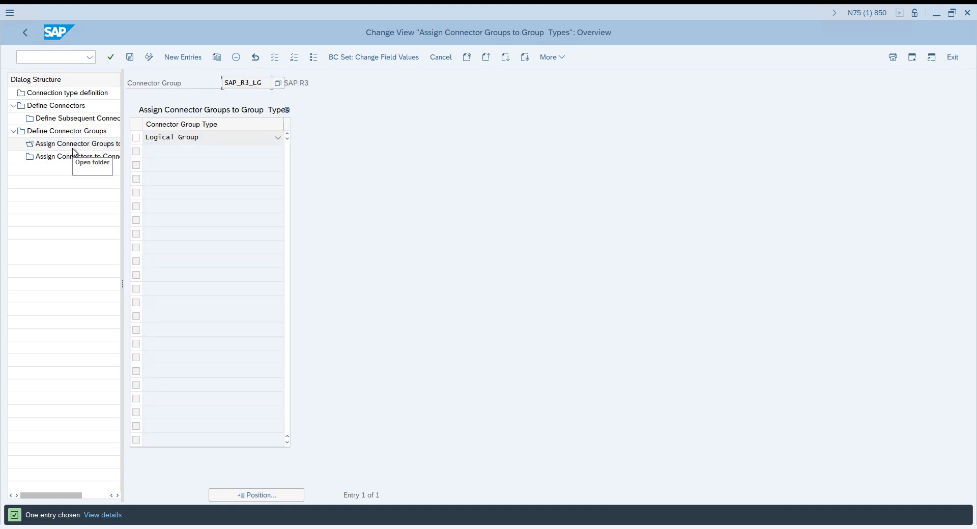
- View the connector group type options available for the SAP_R3_LG group's Logical Group assignment
click(175, 139)
click(176, 138)
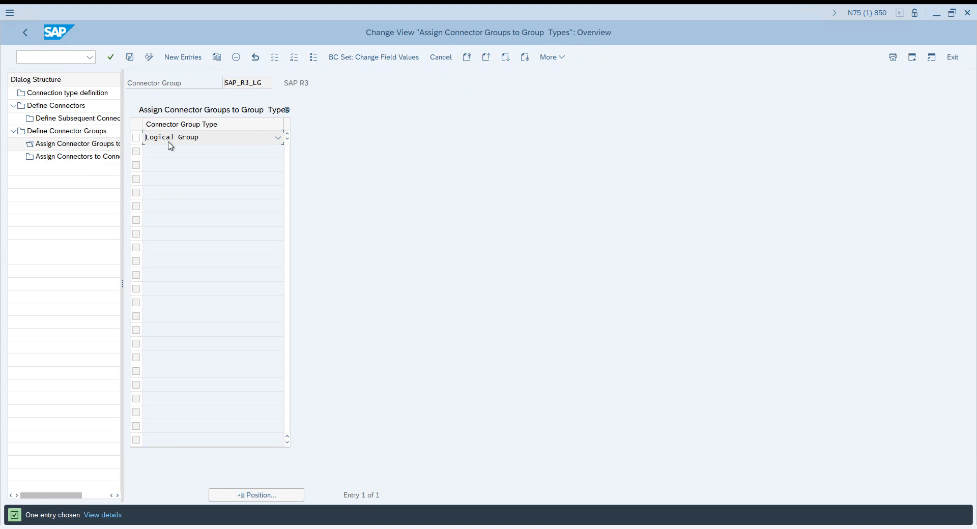
click(166, 141)
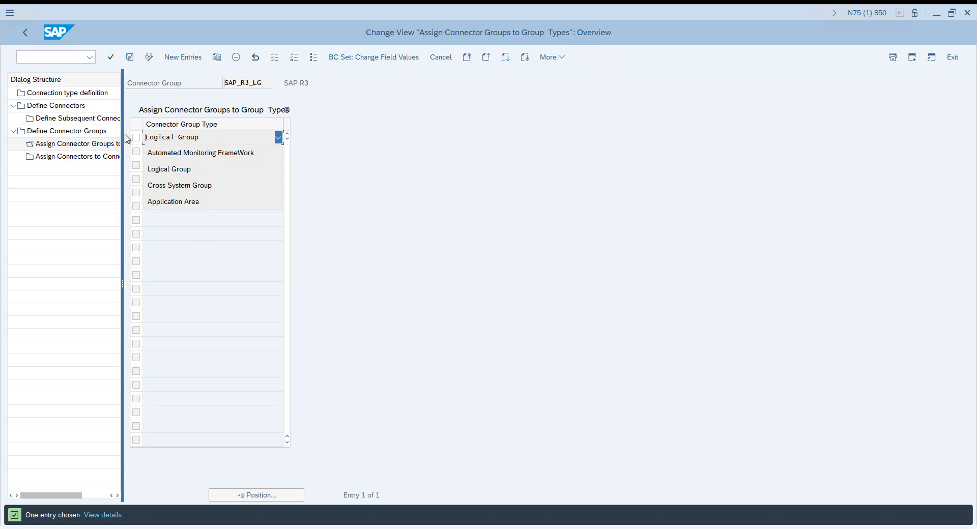
- Widen the dialog structure, select the Logical Group entry of SAP_R3_LG and open Assign Connectors to Connector Groups
drag(122, 134, 178, 138)
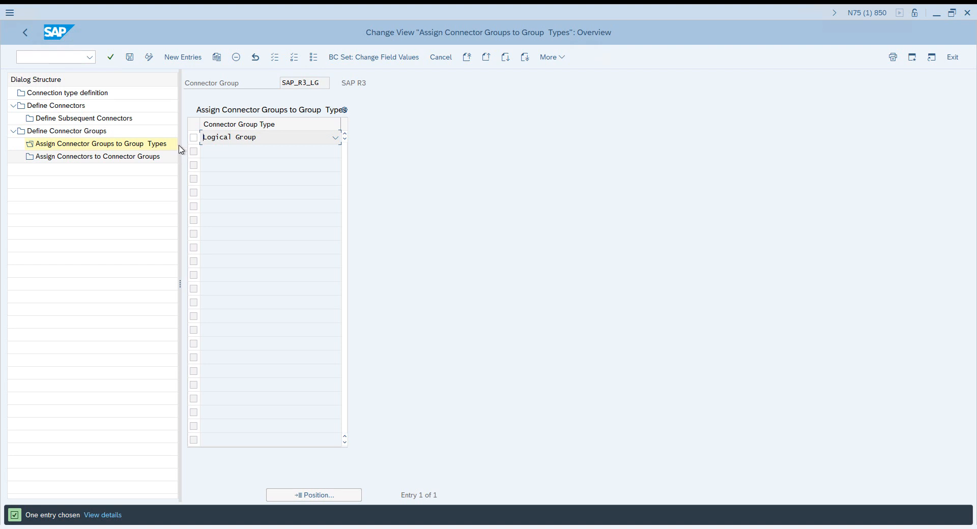
double_click(282, 87)
click(194, 138)
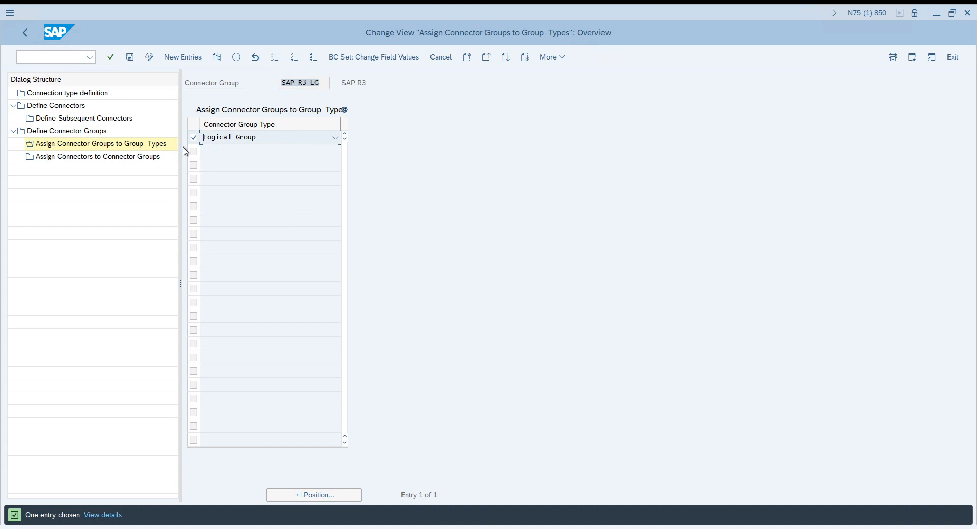
click(135, 159)
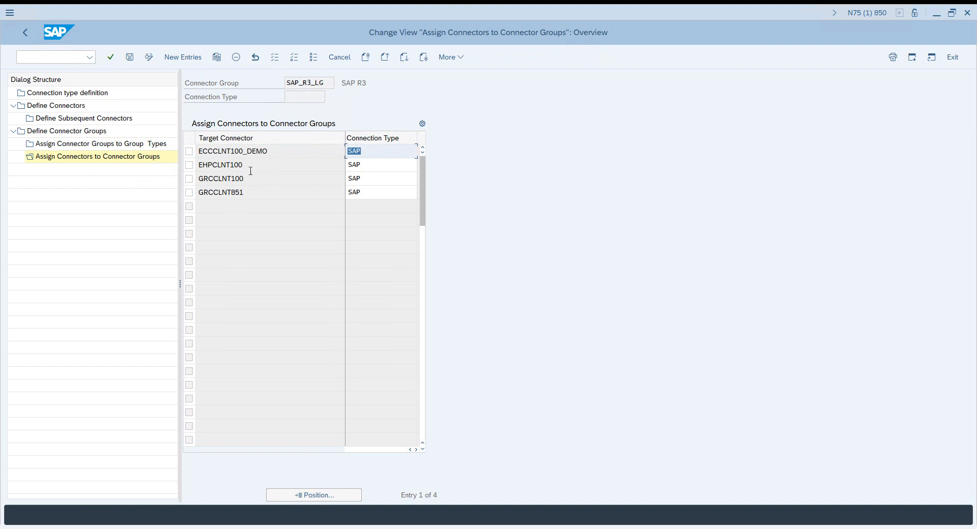
- Examine the target connectors assigned to the SAP_R3_LG connector group, from ECCCLNT100_DEMO to GRCCLNT851
drag(250, 168, 190, 168)
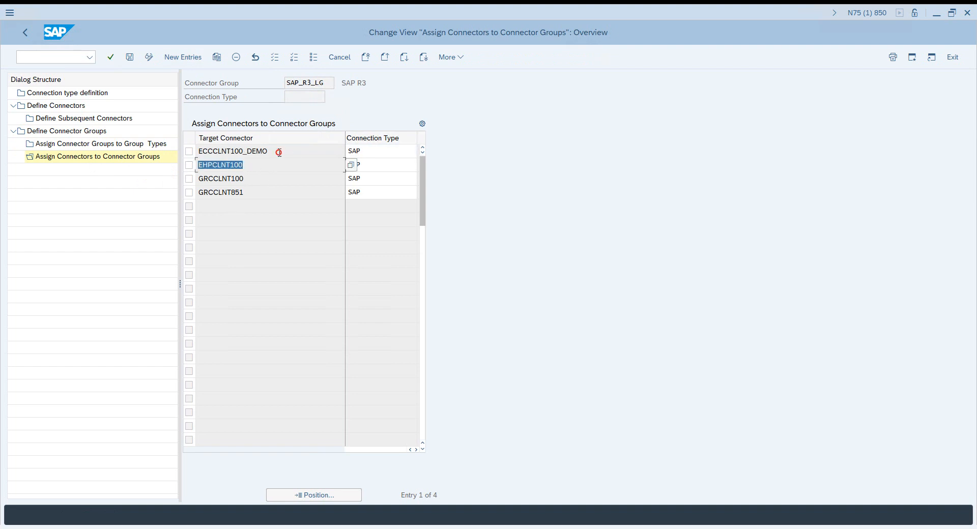
drag(275, 152, 167, 161)
drag(276, 168, 153, 169)
drag(253, 192, 188, 194)
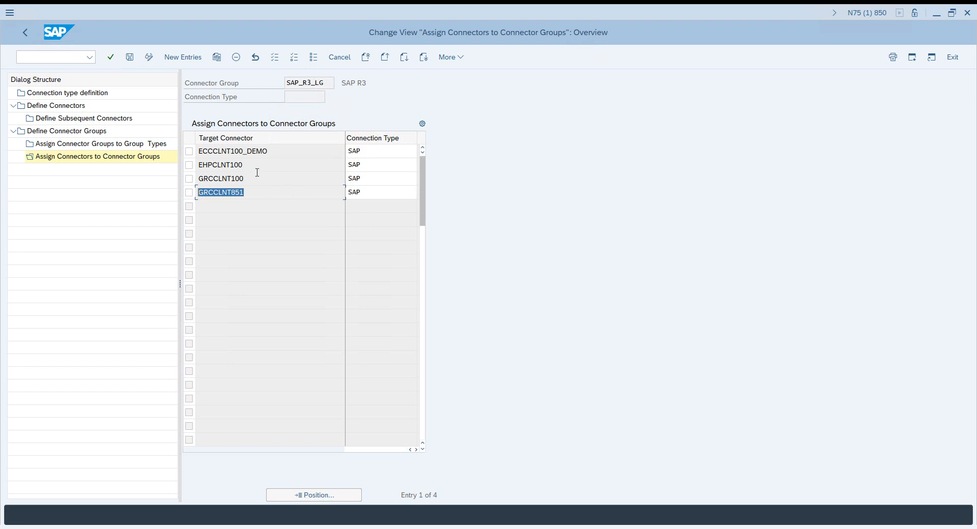
click(251, 193)
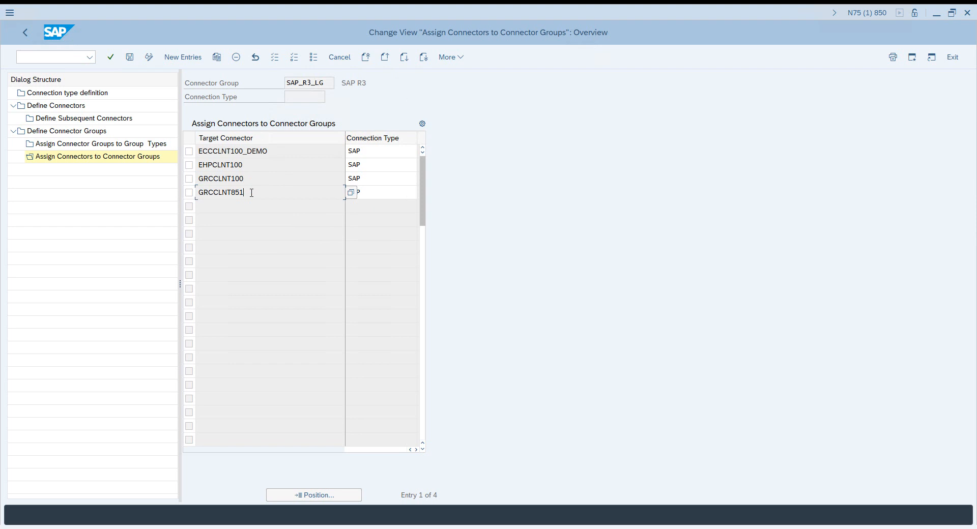
drag(193, 193, 191, 198)
click(248, 180)
drag(244, 192, 184, 192)
click(254, 191)
- Start new connector assignment entries for the SAP_R3_LG group and view the selectable target connectors without choosing one
click(191, 61)
click(221, 151)
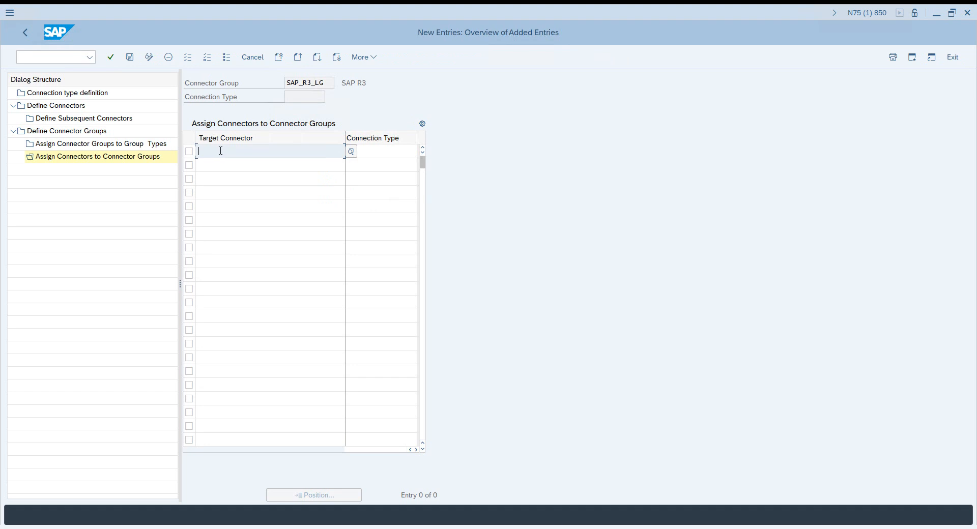
click(351, 151)
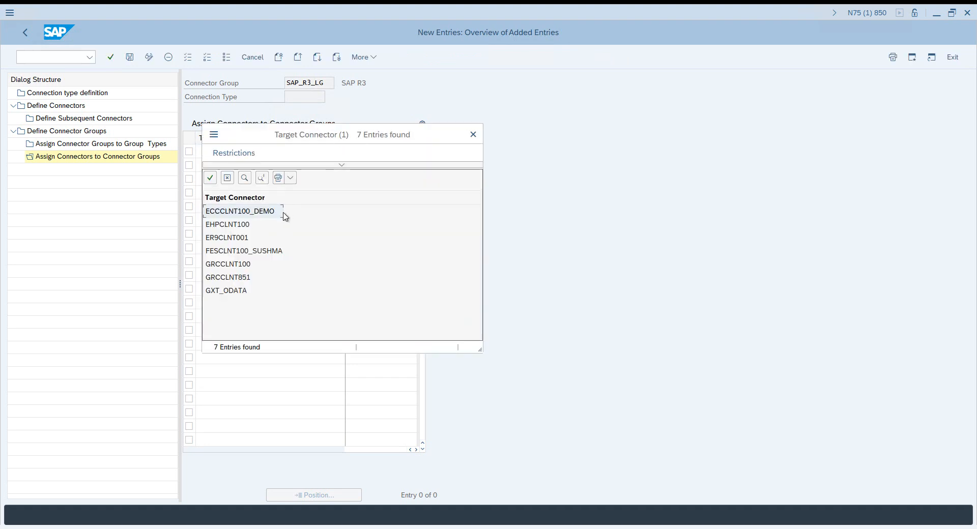
click(472, 138)
click(372, 152)
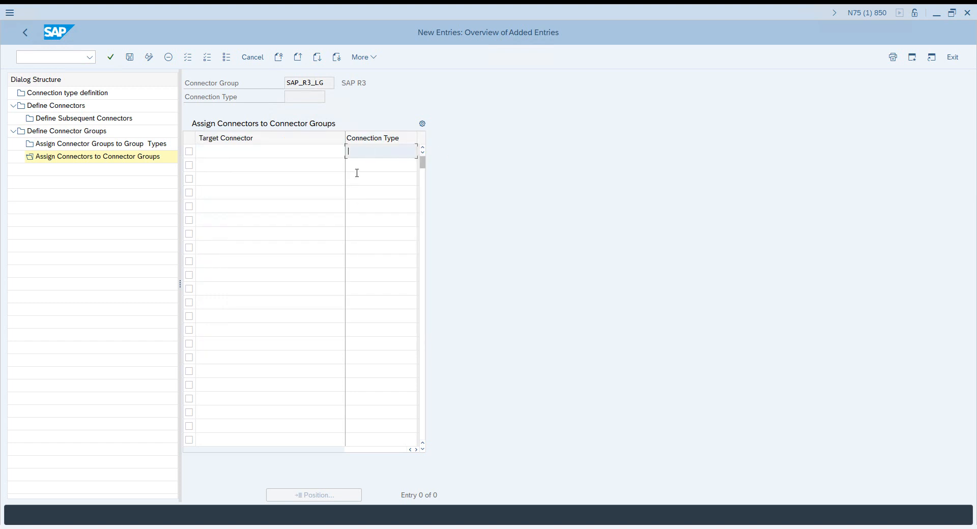
- Review the target connector value list again for the first blank row, and leave the new entries without adding a connector
click(242, 151)
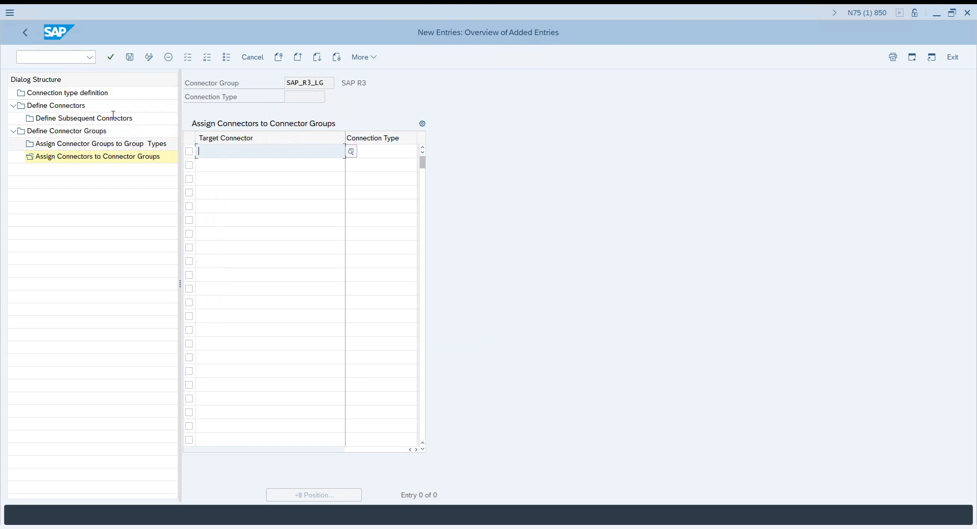
click(83, 108)
click(240, 151)
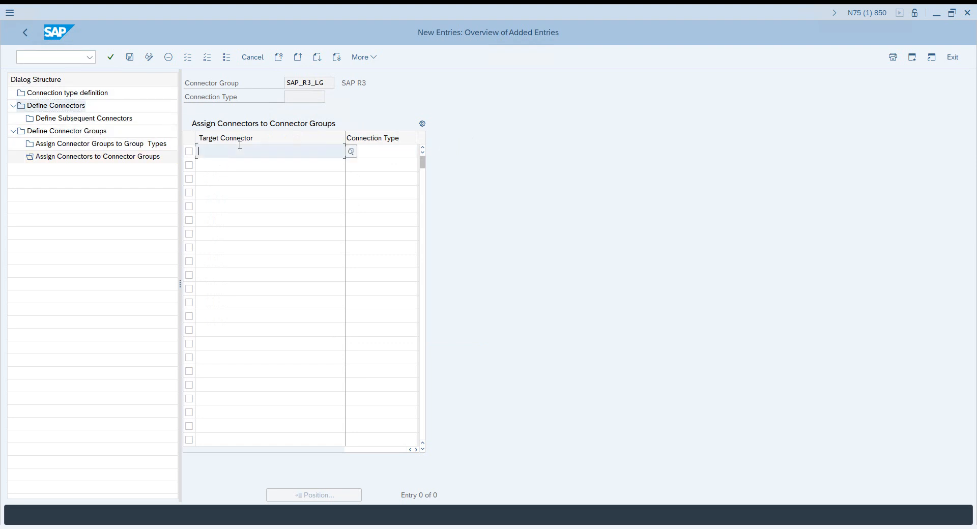
click(351, 152)
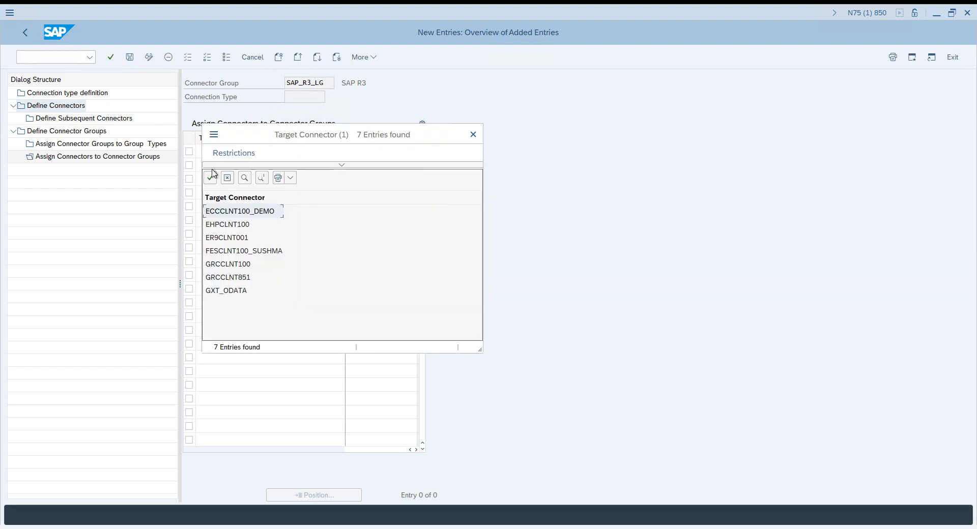
click(228, 179)
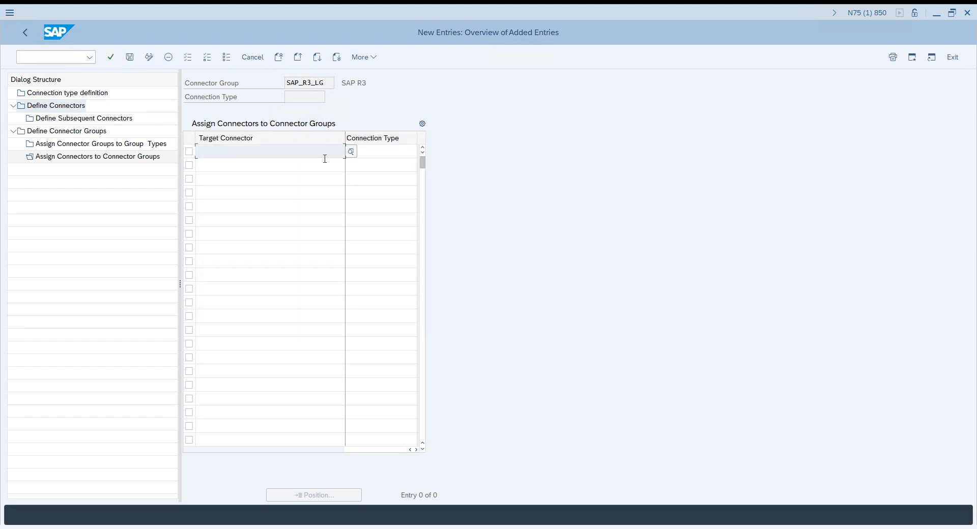
click(249, 58)
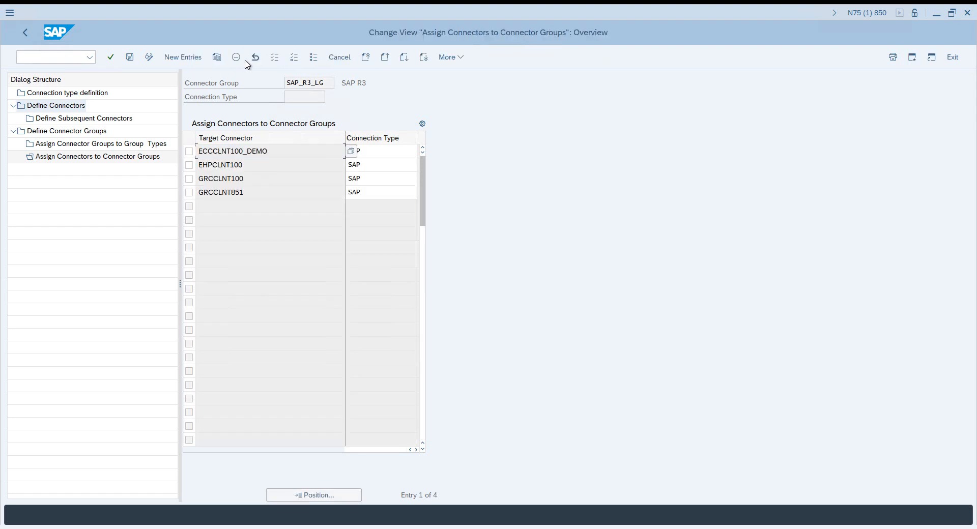
- Open the Define Connectors overview to view the defined target connectors, and highlight Assign Connectors to Connector Groups in the dialog structure
double_click(62, 109)
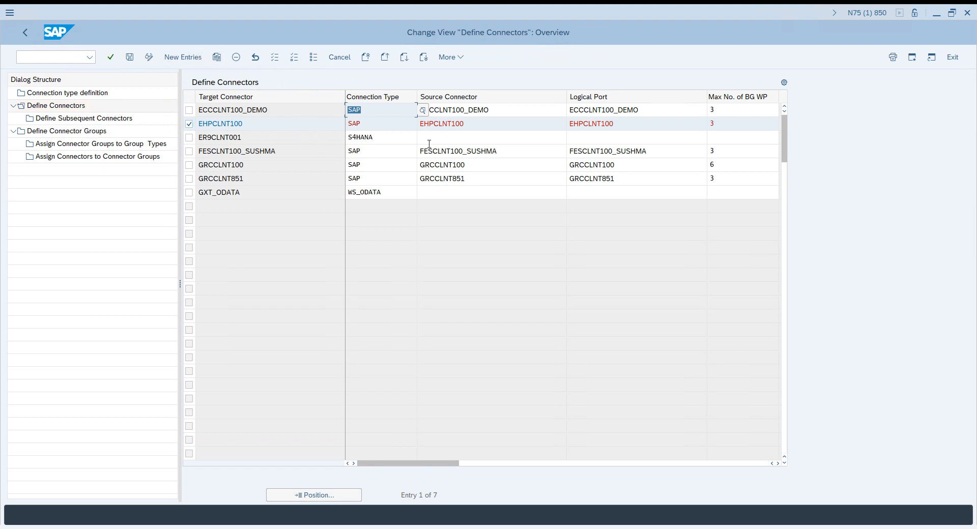
click(80, 161)
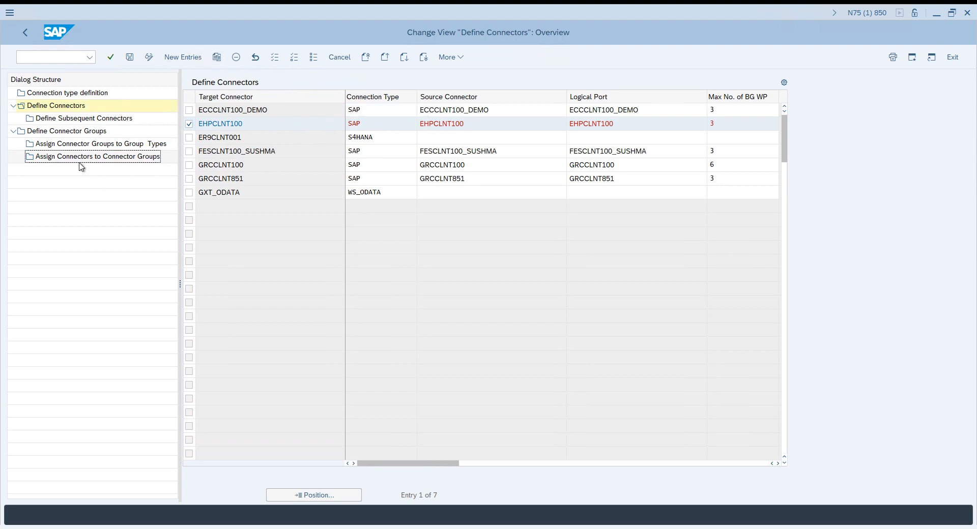